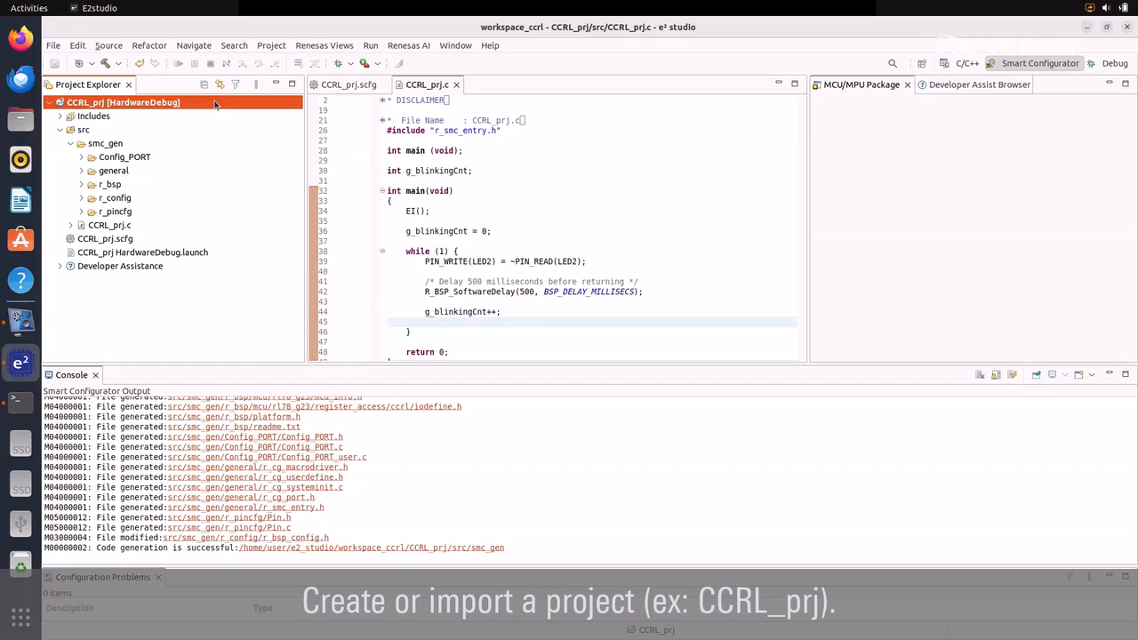
Open the C/C++ project settings of CCRL_prj and view the compiler's Source include directories and Object options.
right_click(215, 105)
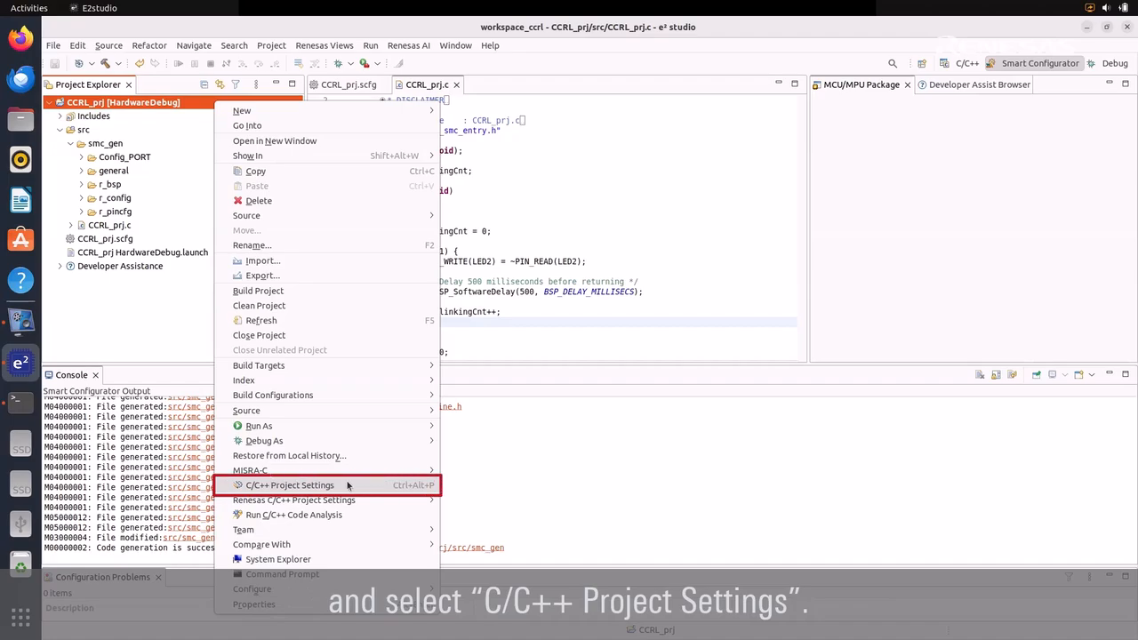
left_click(347, 485)
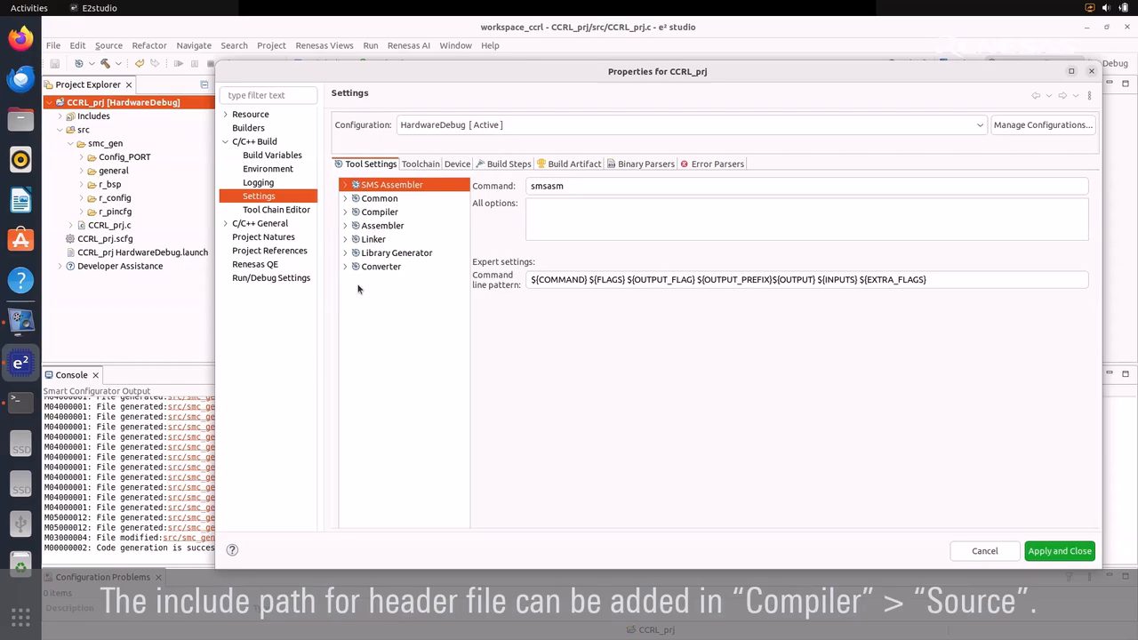
left_click(346, 212)
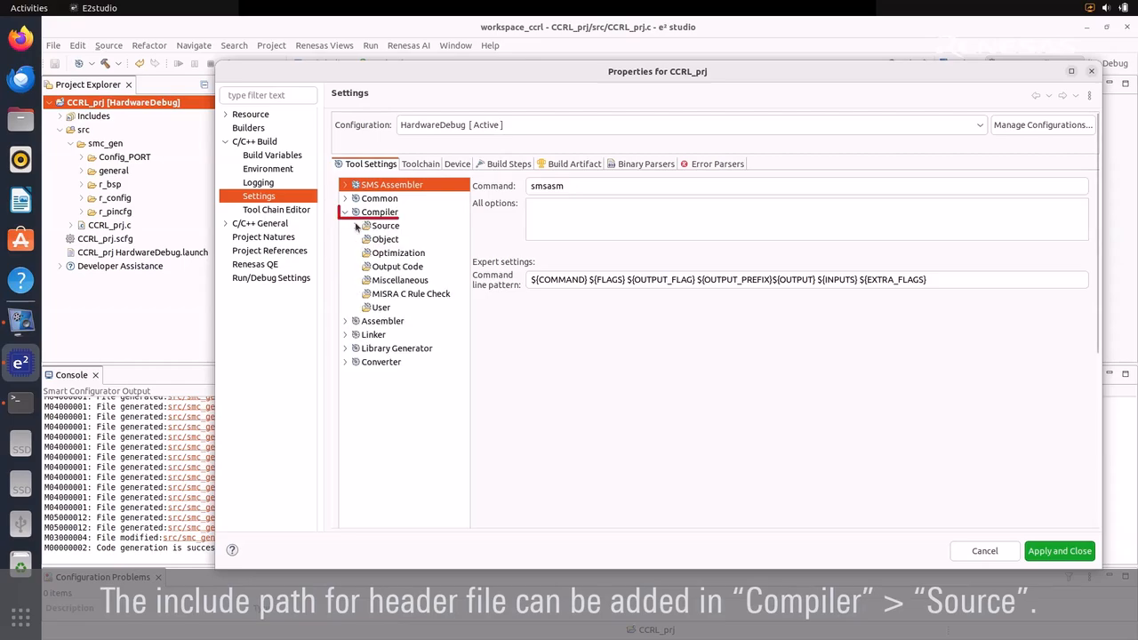
left_click(357, 227)
left_click(421, 230)
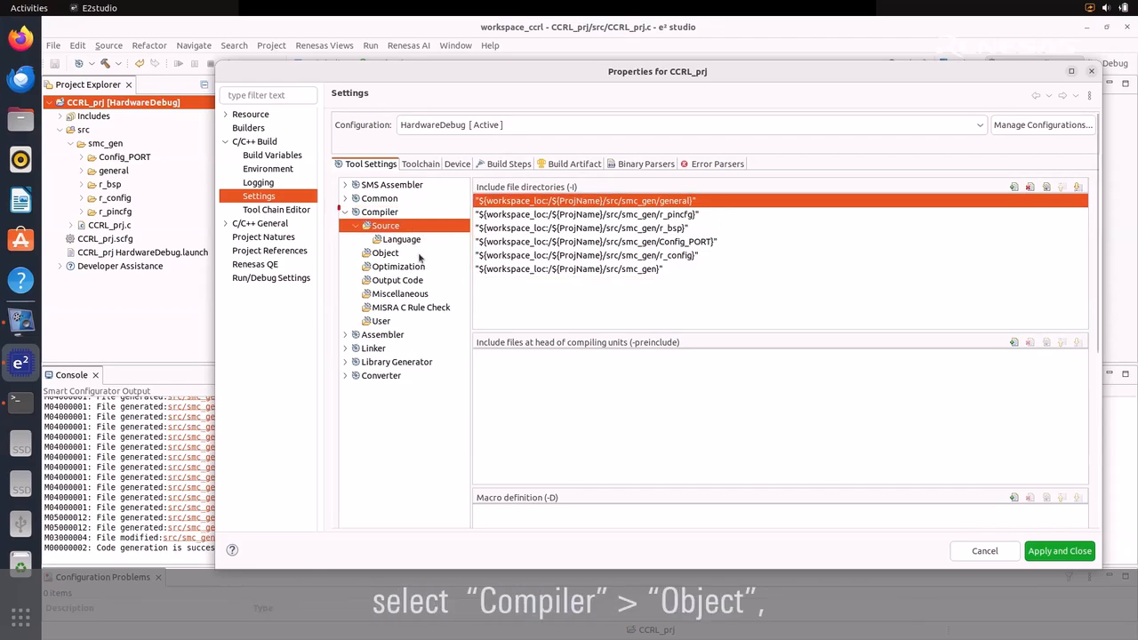
left_click(420, 254)
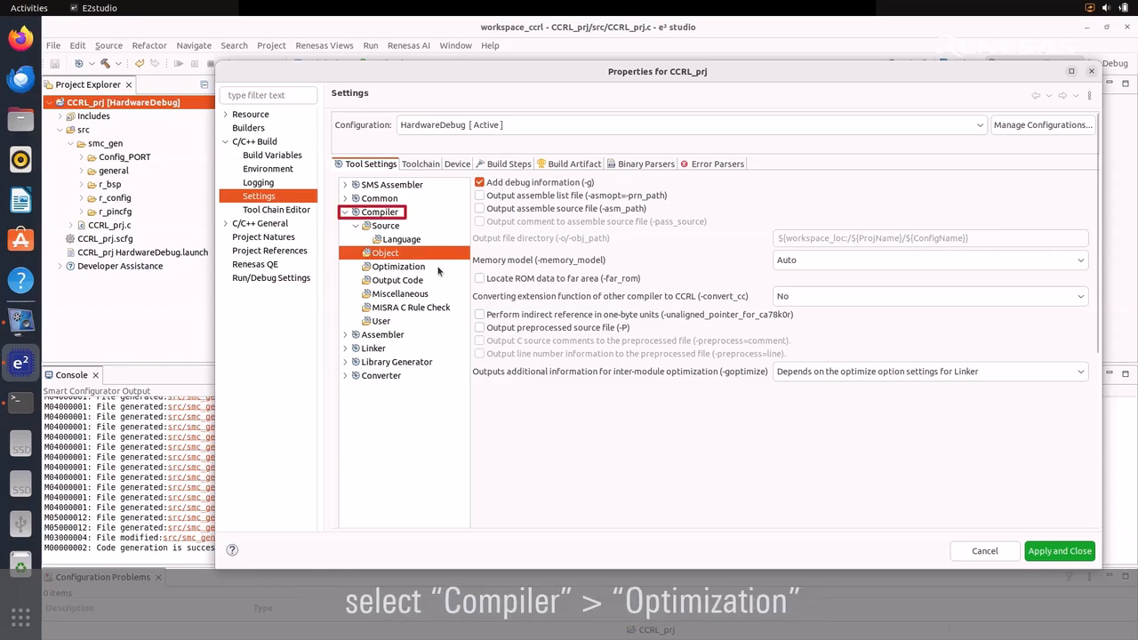
Set the compiler's level of optimization to Debug Precedence (-Onothing).
left_click(438, 269)
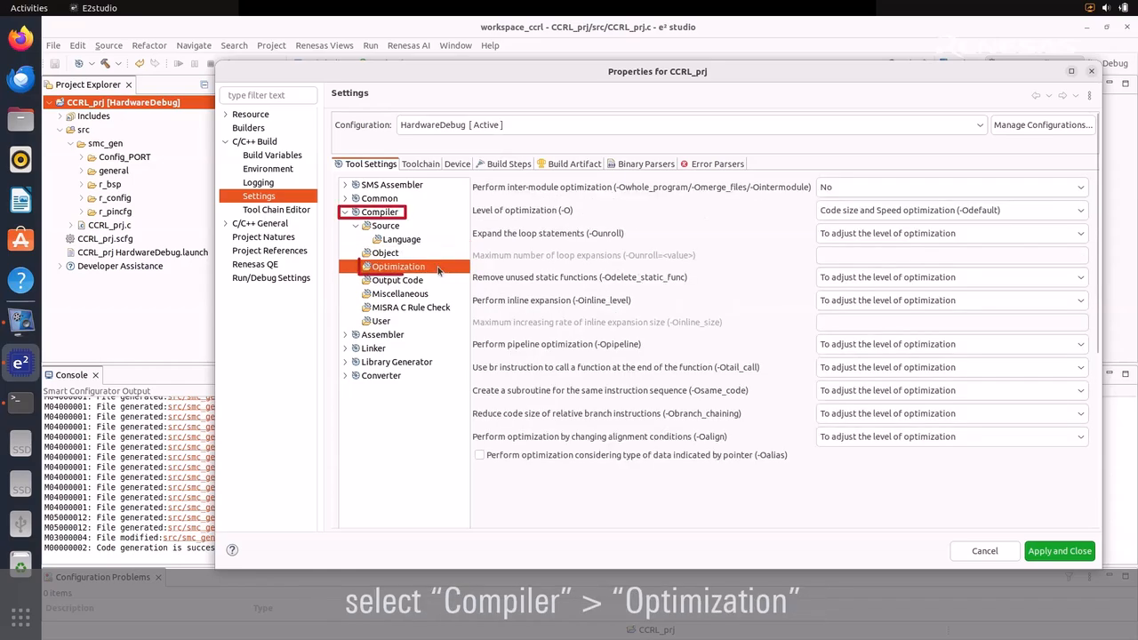
left_click(1077, 213)
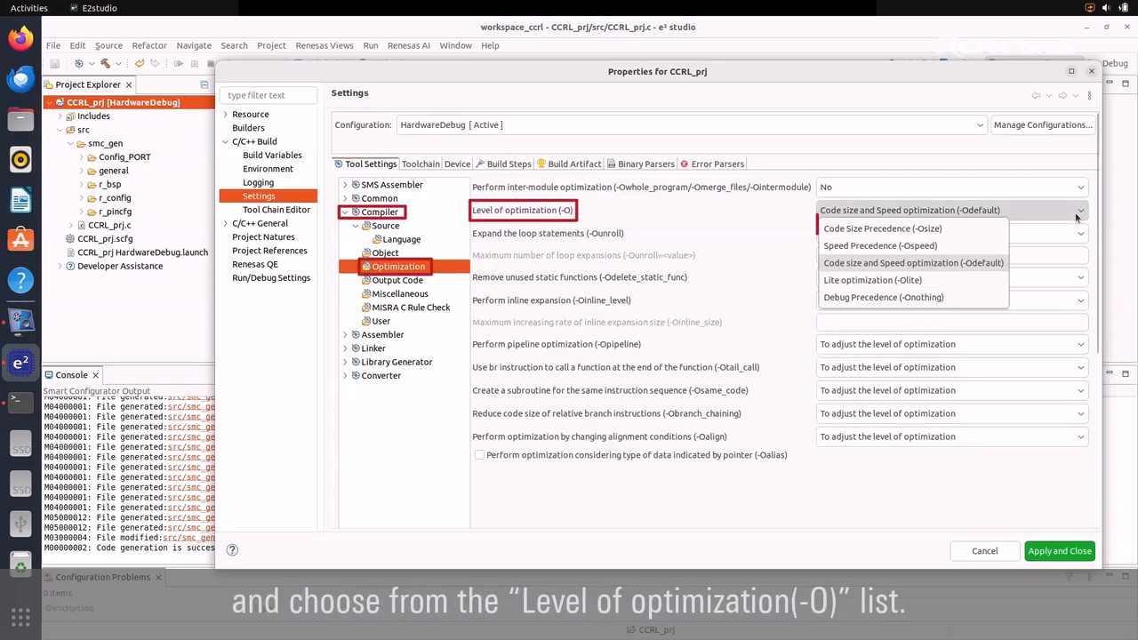
left_click(971, 297)
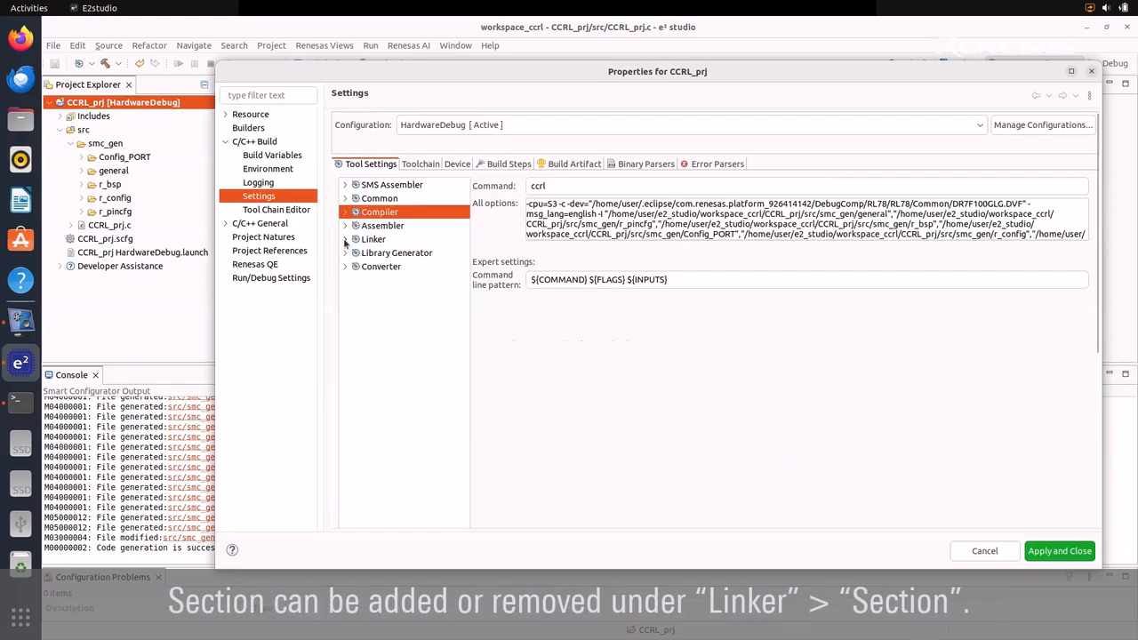
View the linker's Section settings and the output file formats offered in the converter's Output settings, keeping Motorola S-record file.
left_click(345, 239)
left_click(387, 293)
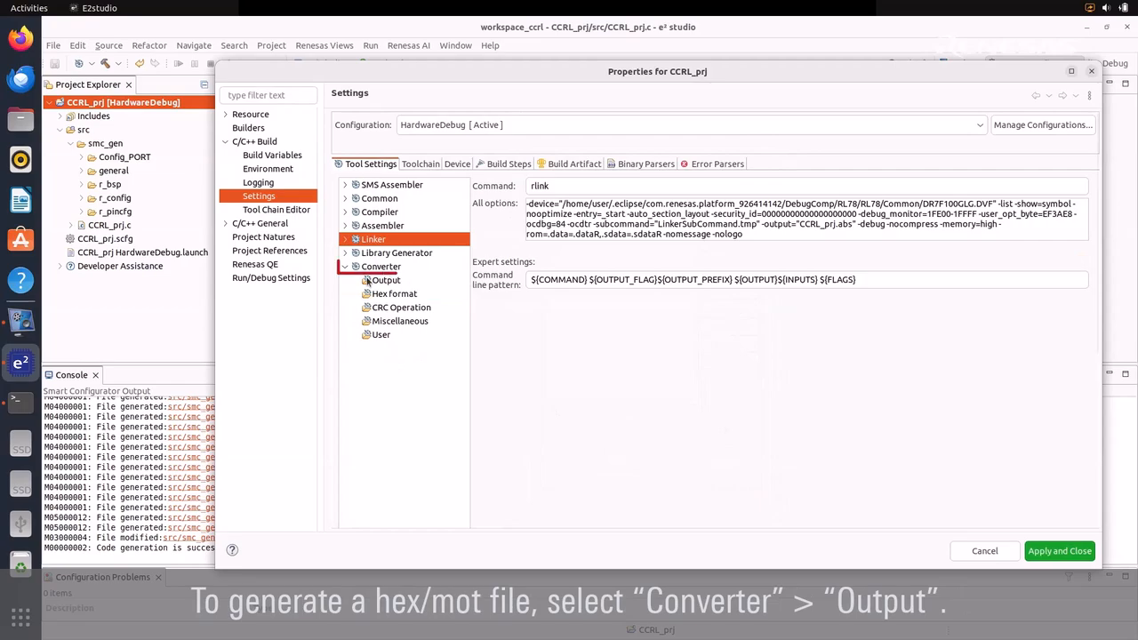
left_click(369, 280)
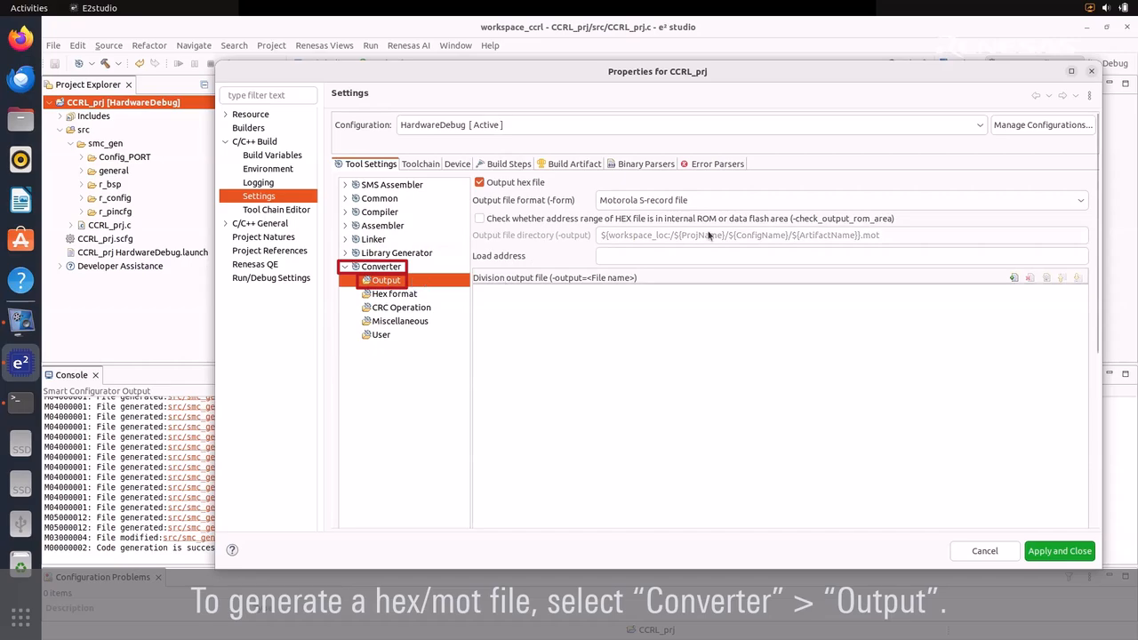
left_click(731, 203)
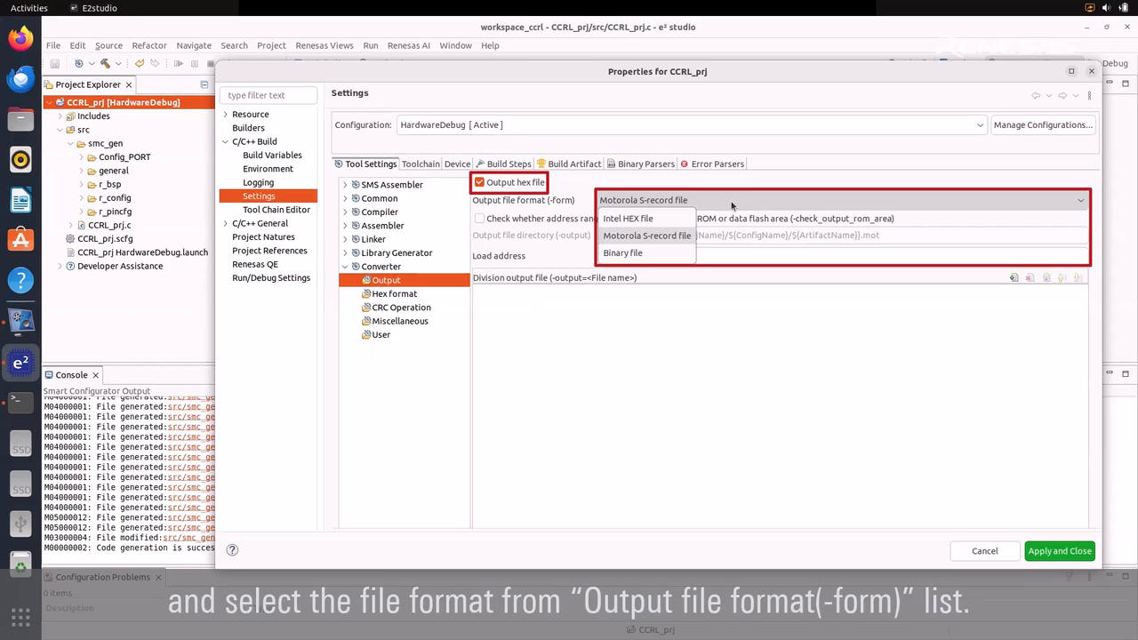
left_click(731, 201)
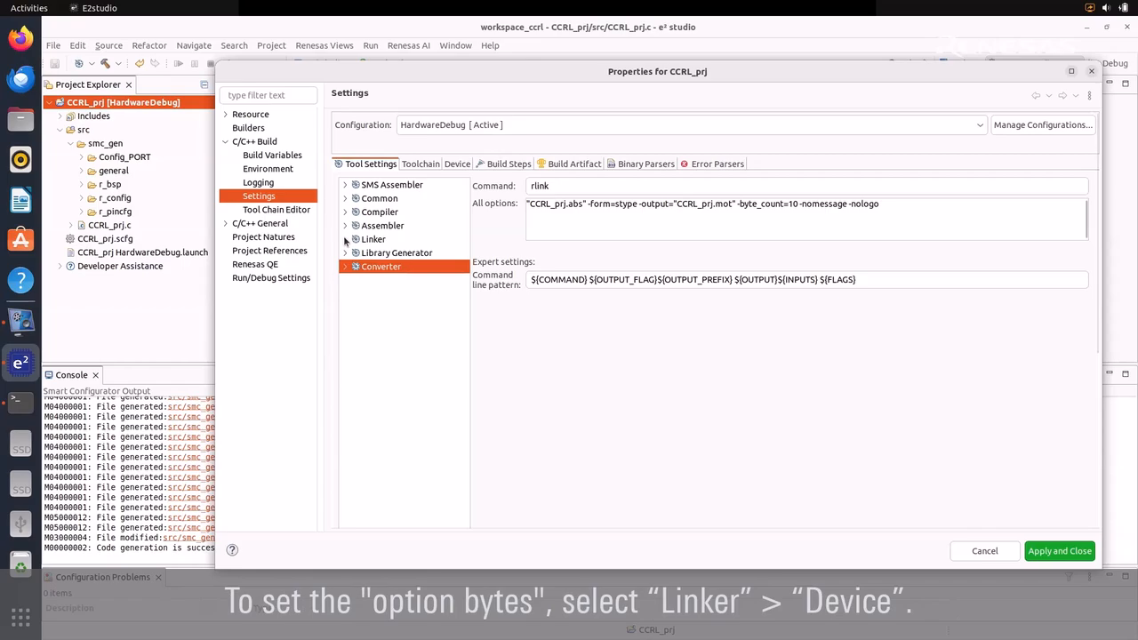
Show the linker's Device settings to examine the user option byte and on-chip debug control values.
left_click(345, 239)
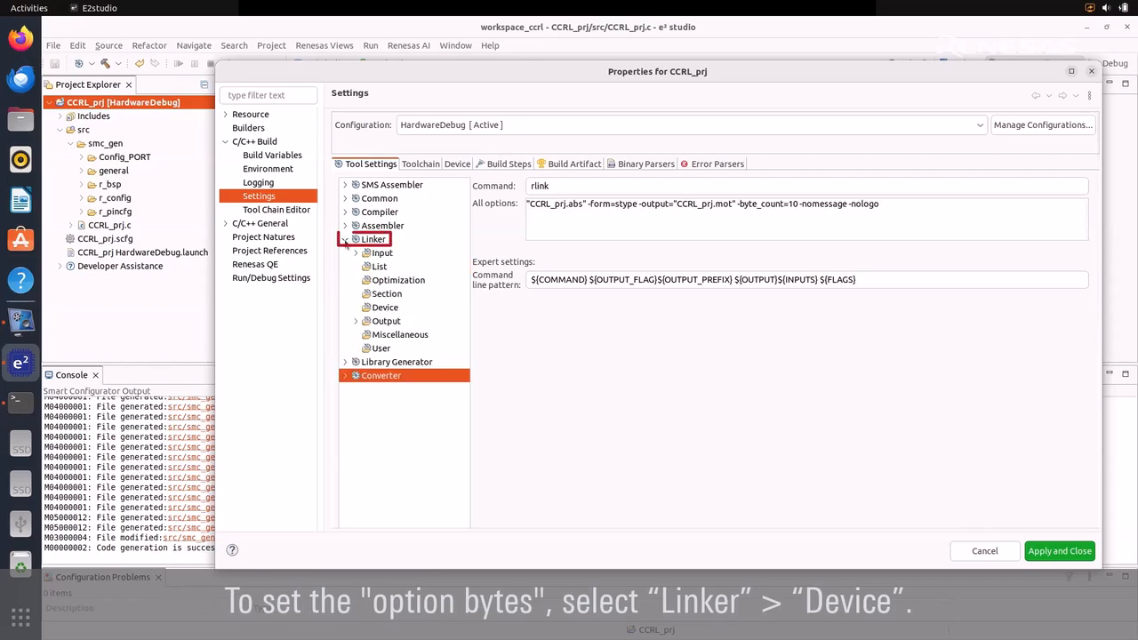
left_click(423, 308)
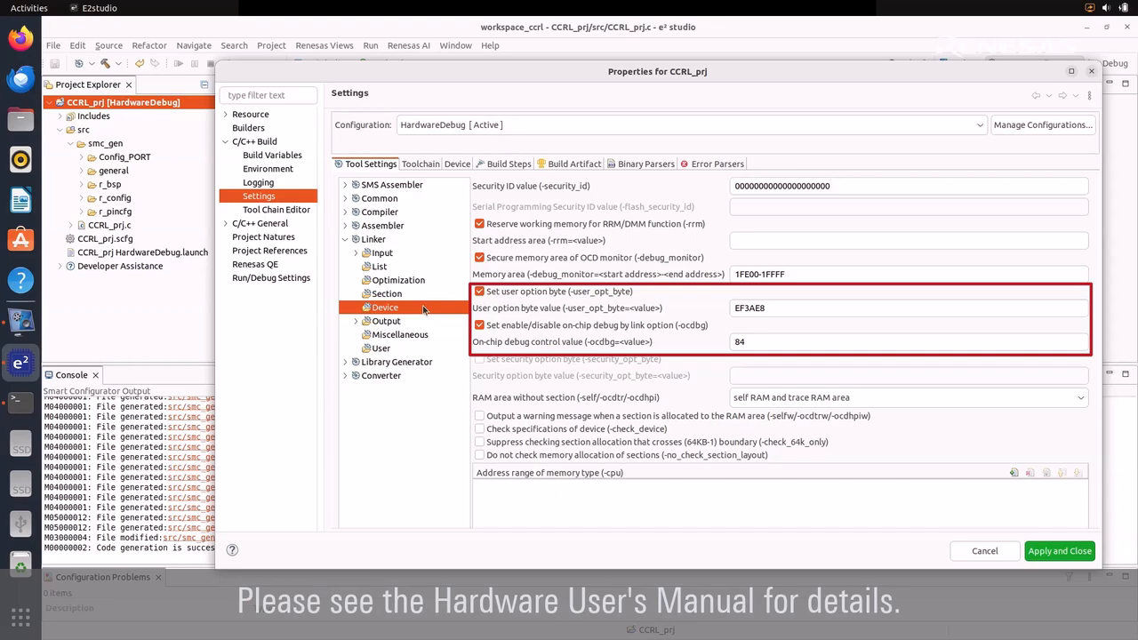
Keep Renesas CC-RL toolchain version v1.13.01, apply the project settings and rebuild the index.
left_click(421, 163)
left_click(508, 286)
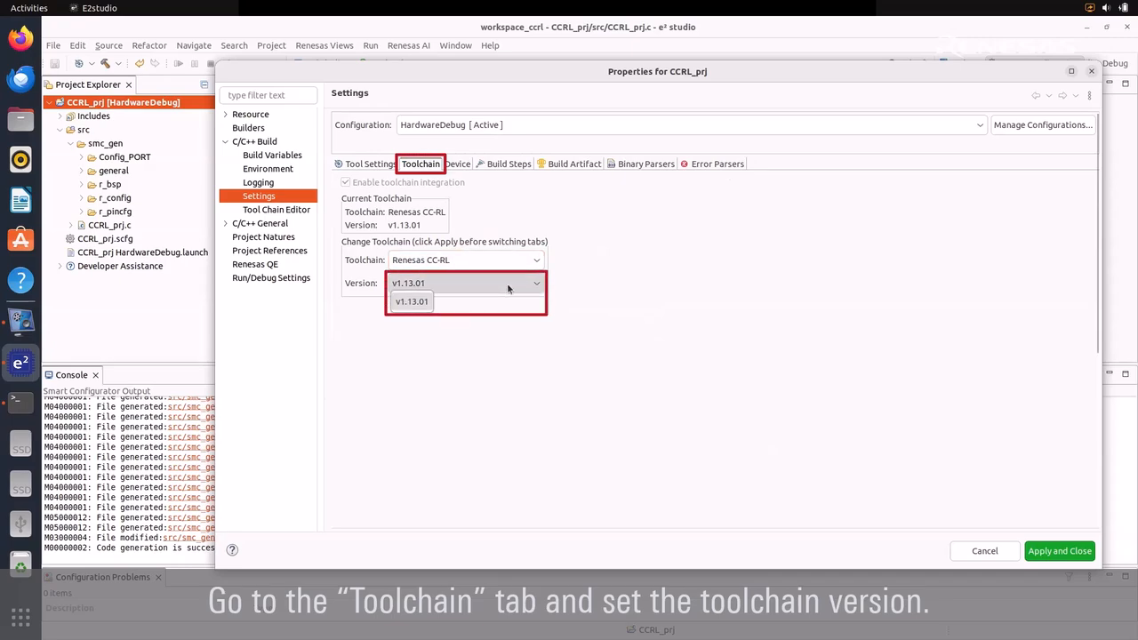
left_click(509, 286)
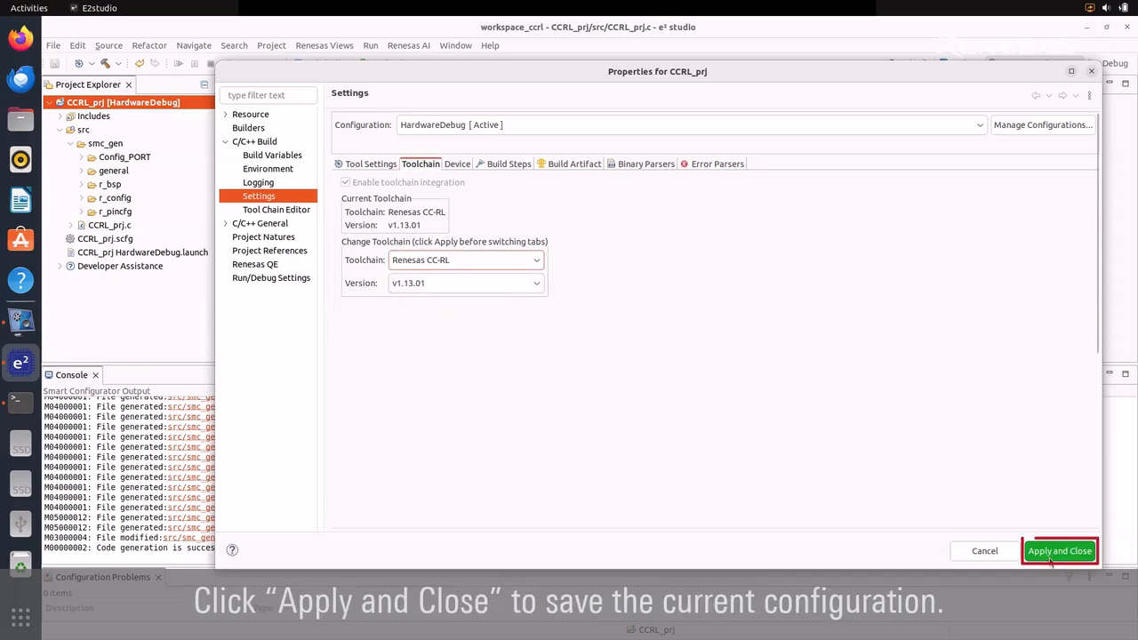
left_click(1053, 553)
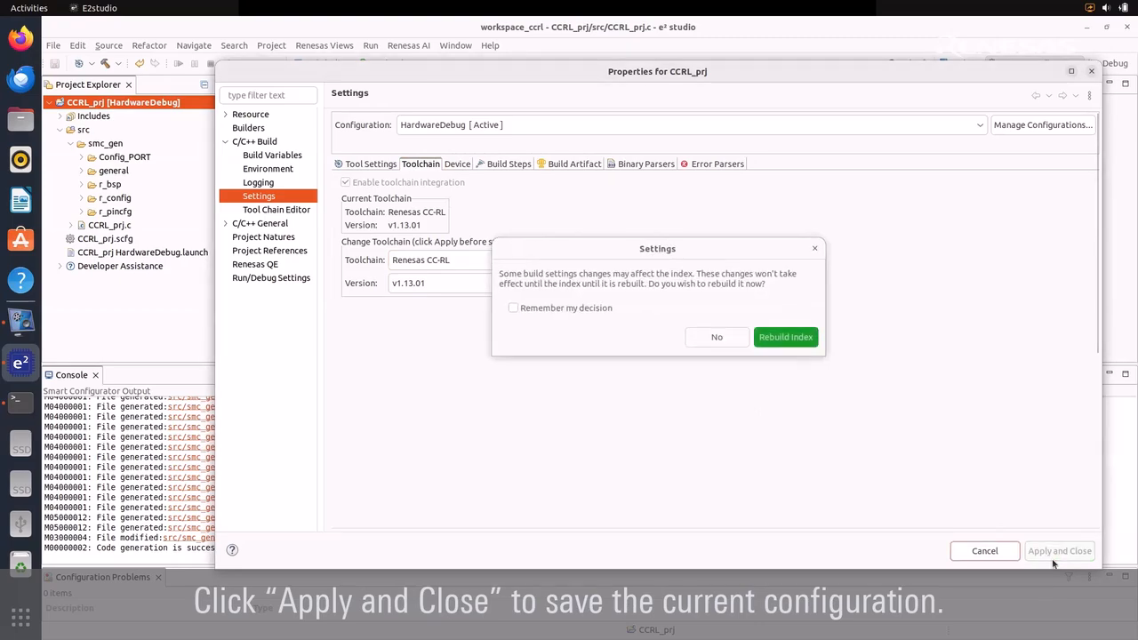
left_click(781, 337)
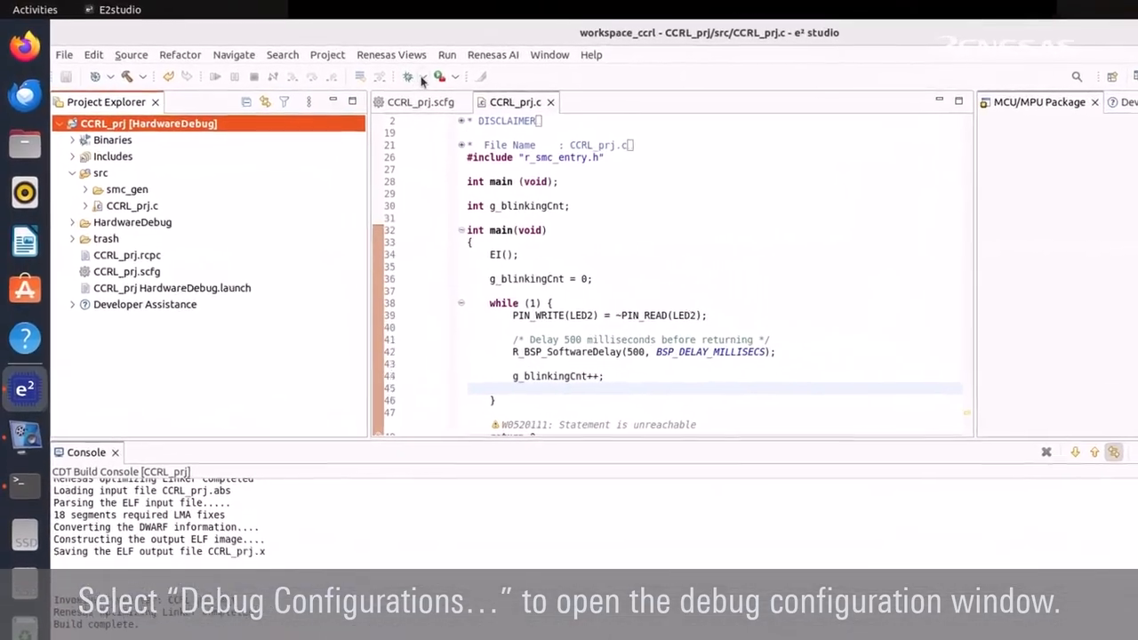
Open the CCRL_prj HardwareDebug debug configuration and set the COM port in its debugger connection settings to /dev/ttyUSB0.
left_click(441, 80)
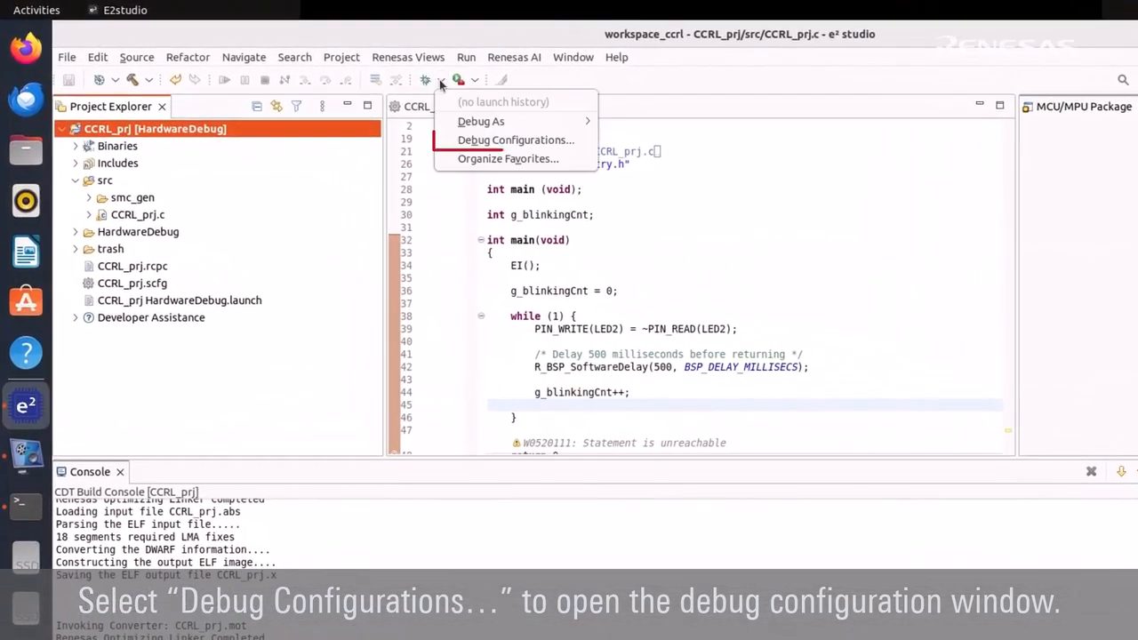
left_click(569, 141)
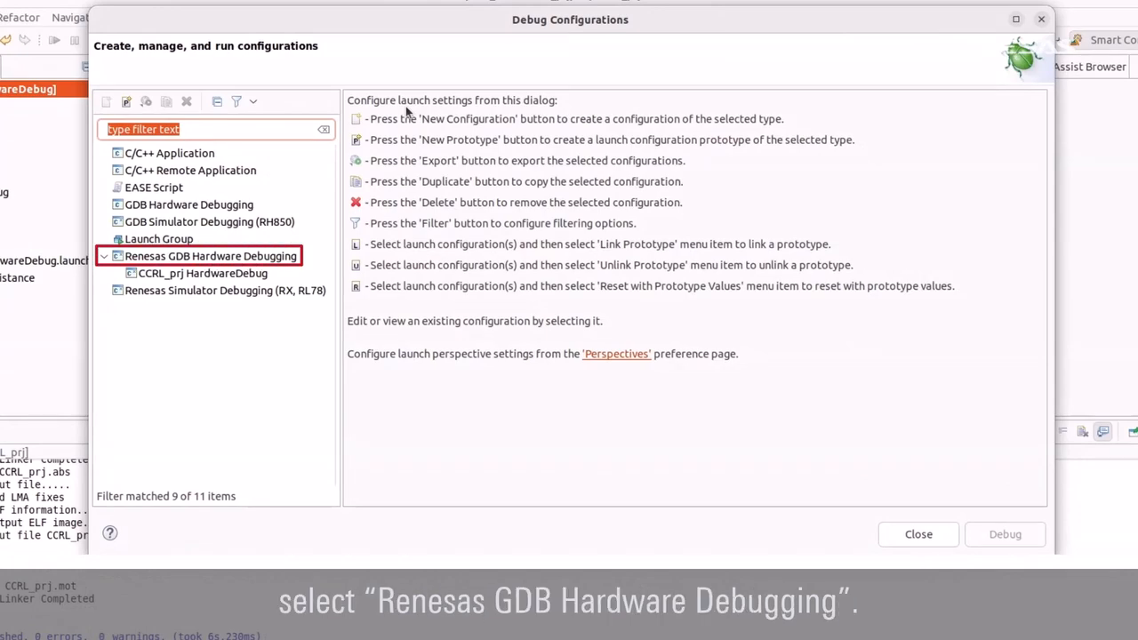
left_click(285, 276)
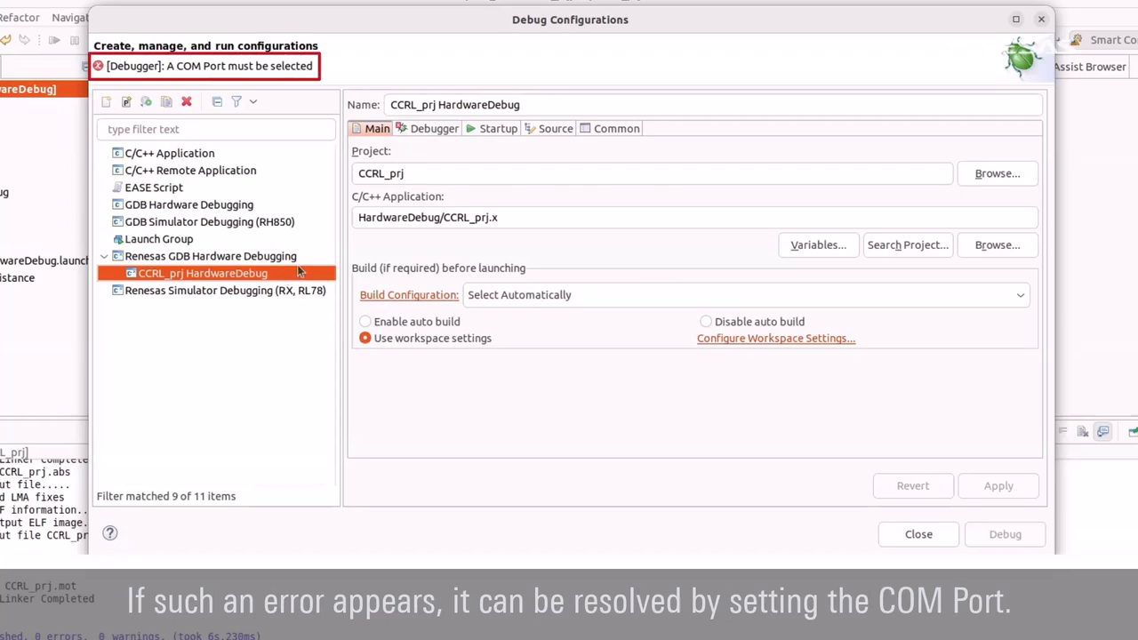
left_click(434, 128)
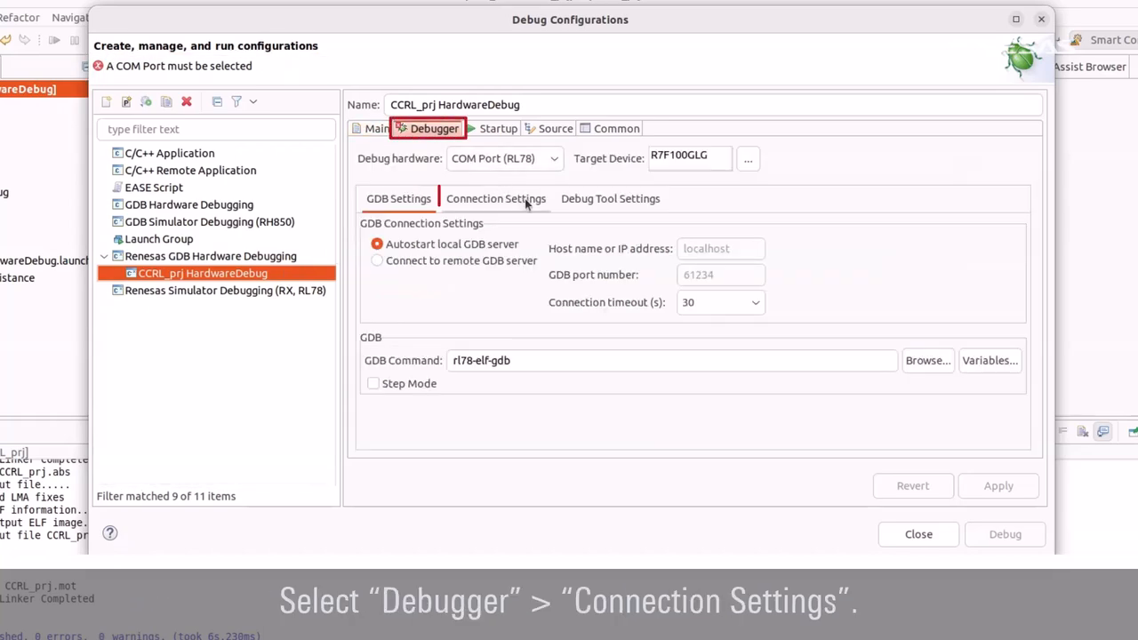
left_click(526, 202)
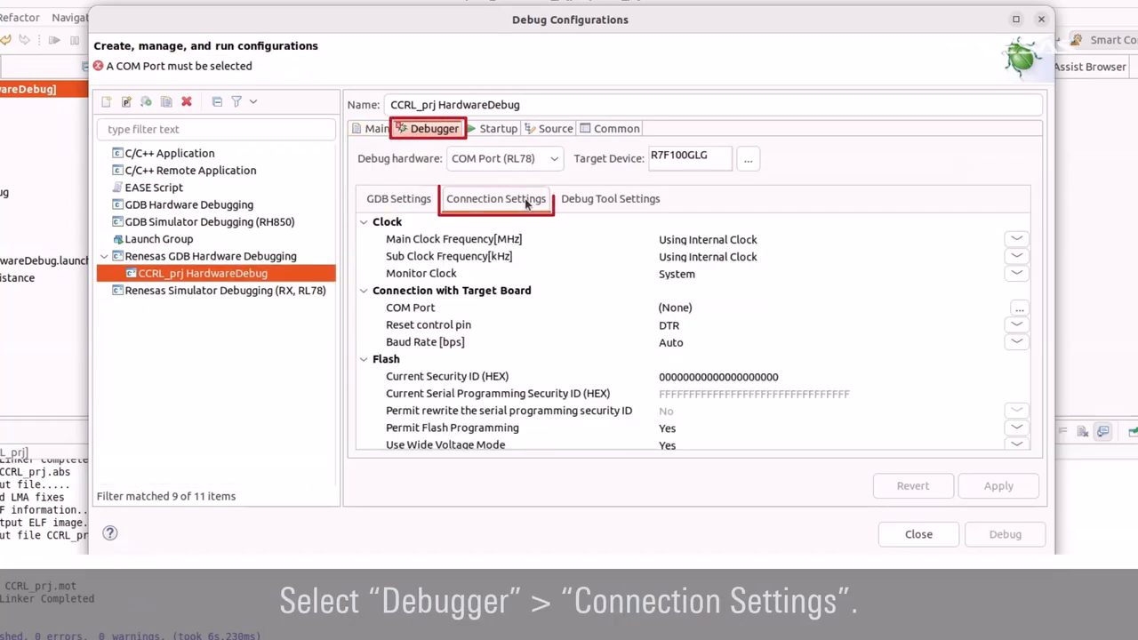
left_click(1019, 308)
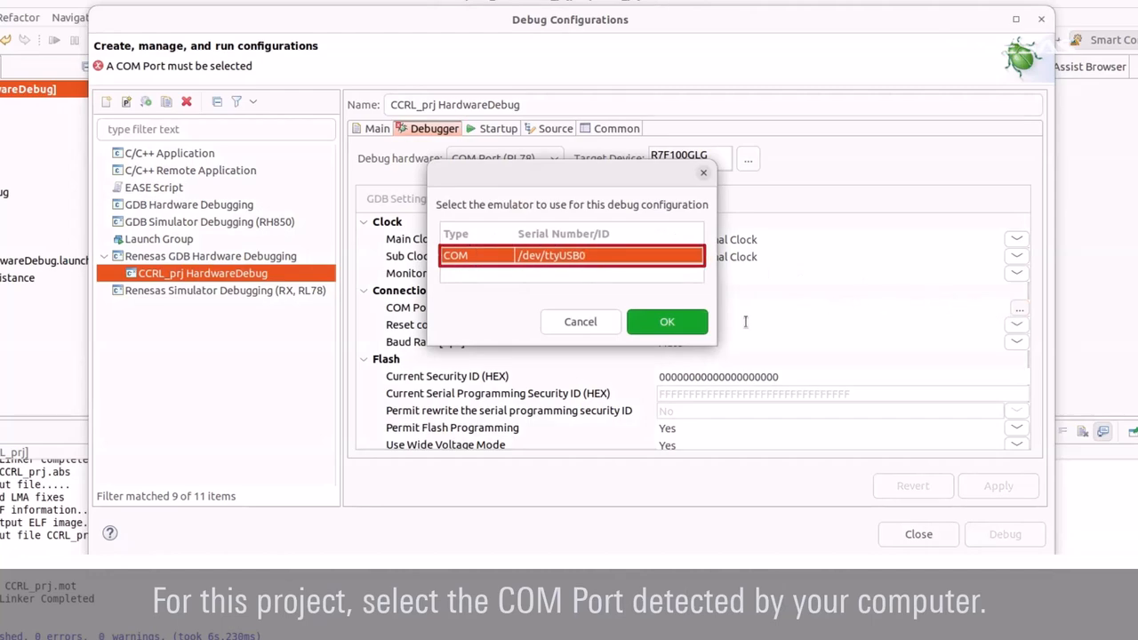
left_click(692, 327)
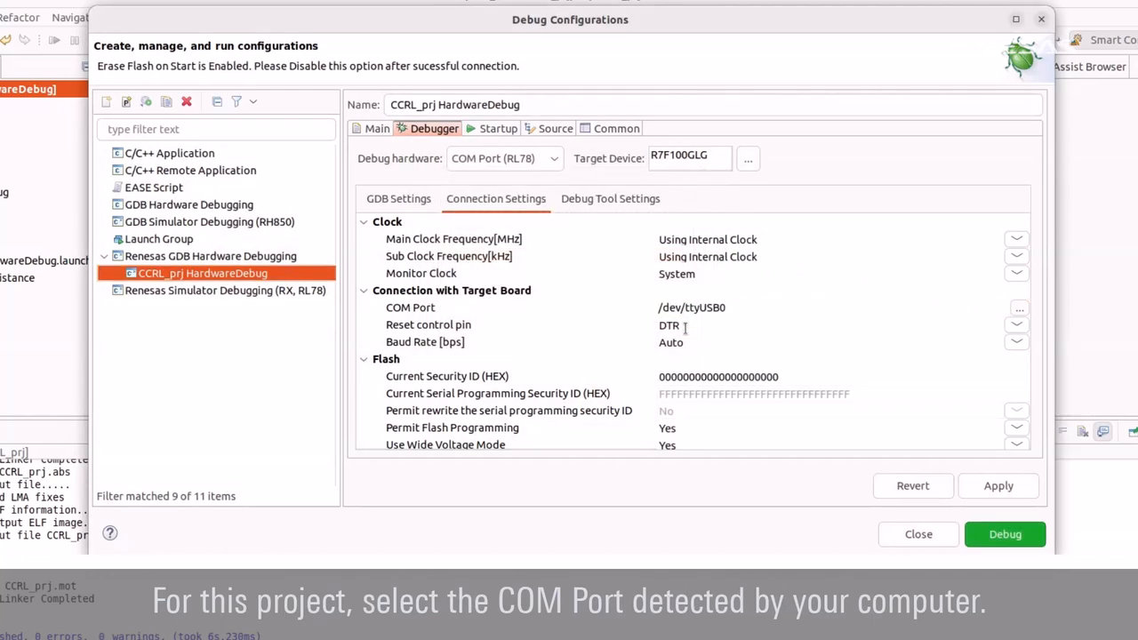
Check the debug tool setting for memory access by stopping execution while running, and apply and close the debug configuration.
left_click(657, 204)
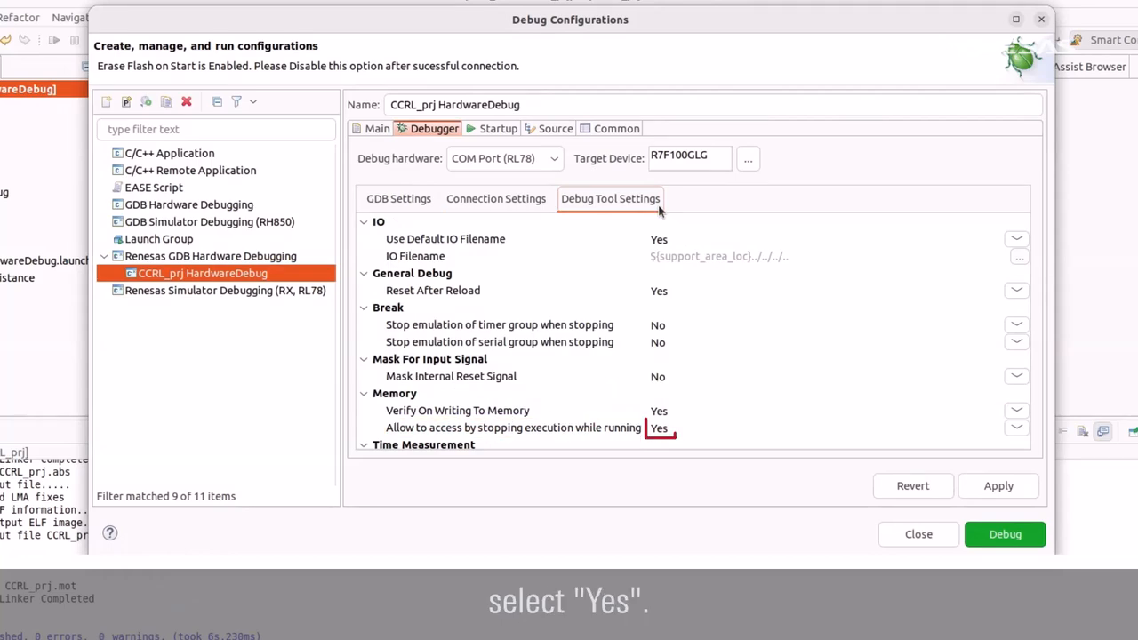
left_click(967, 489)
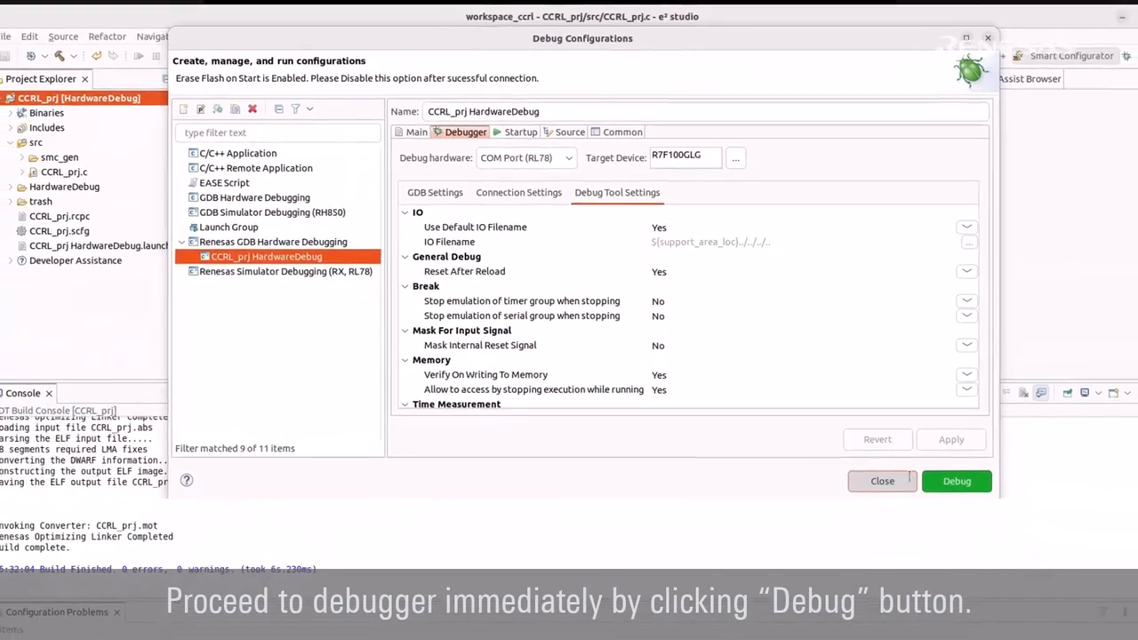
left_click(951, 533)
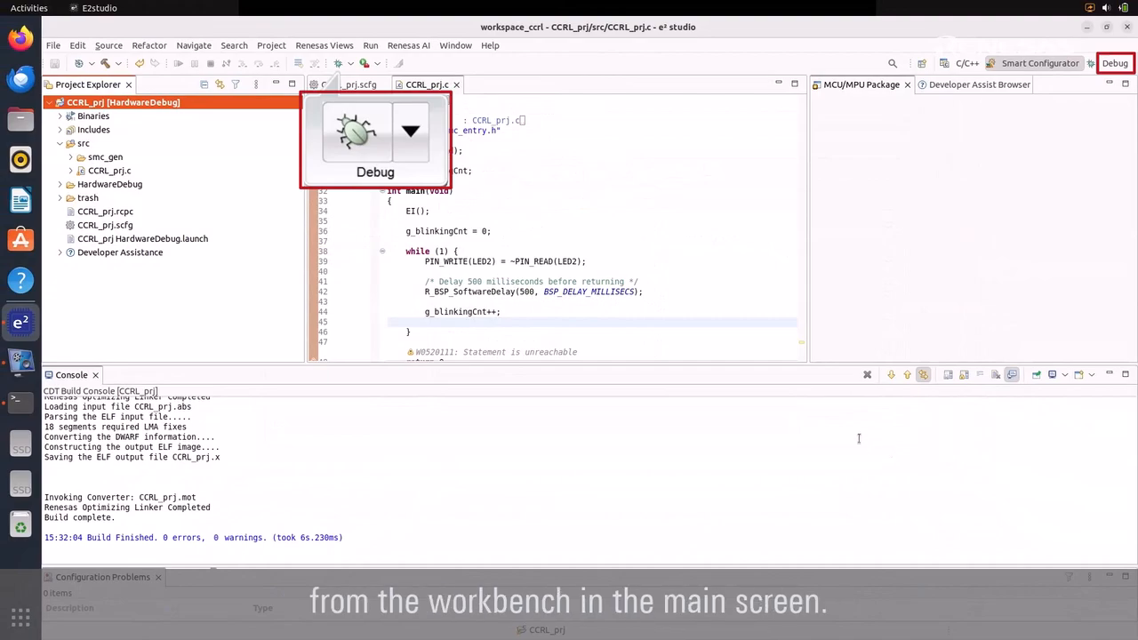
Launch the CCRL_prj debug session and switch to the Debug perspective.
left_click(338, 64)
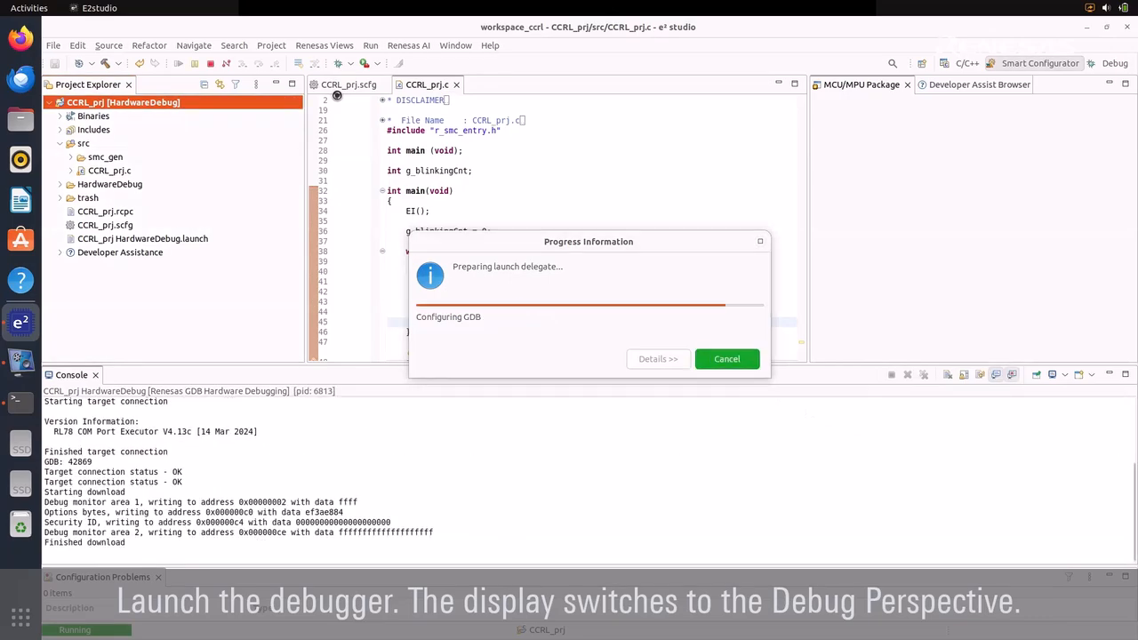
left_click(696, 366)
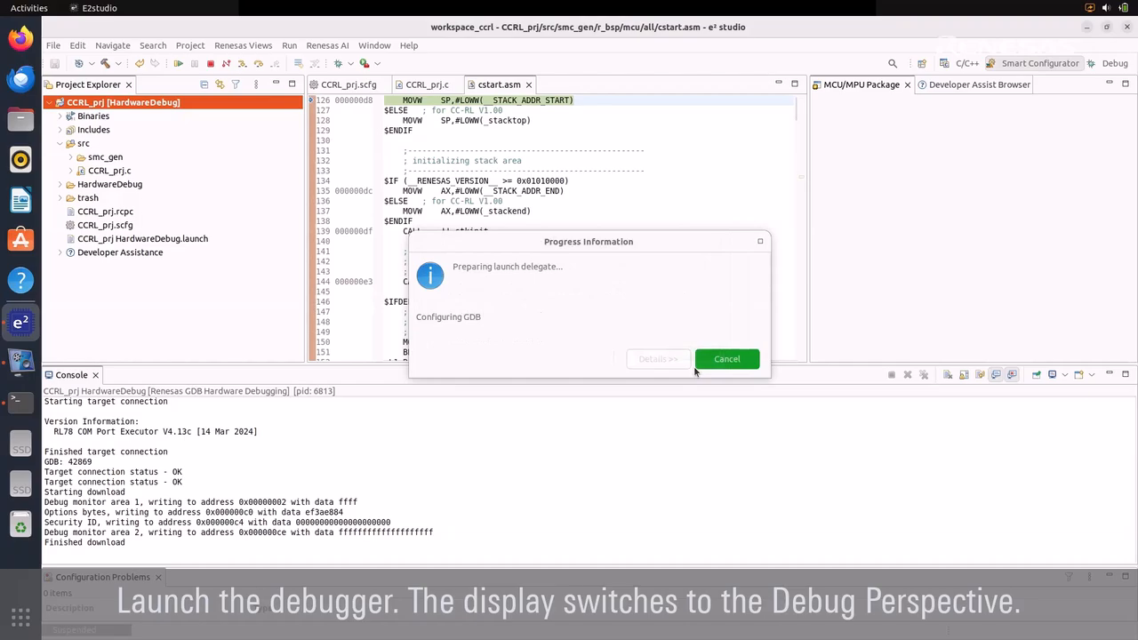
Resume the program from its startup stop and again from the main function, and suspend it while it runs.
left_click(164, 63)
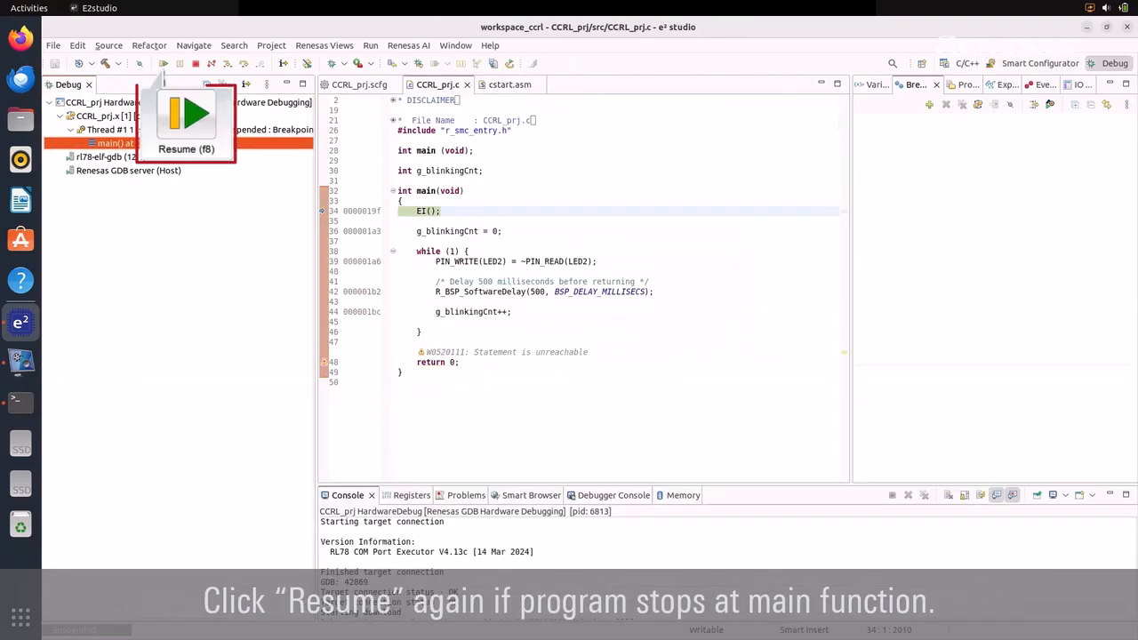
left_click(164, 64)
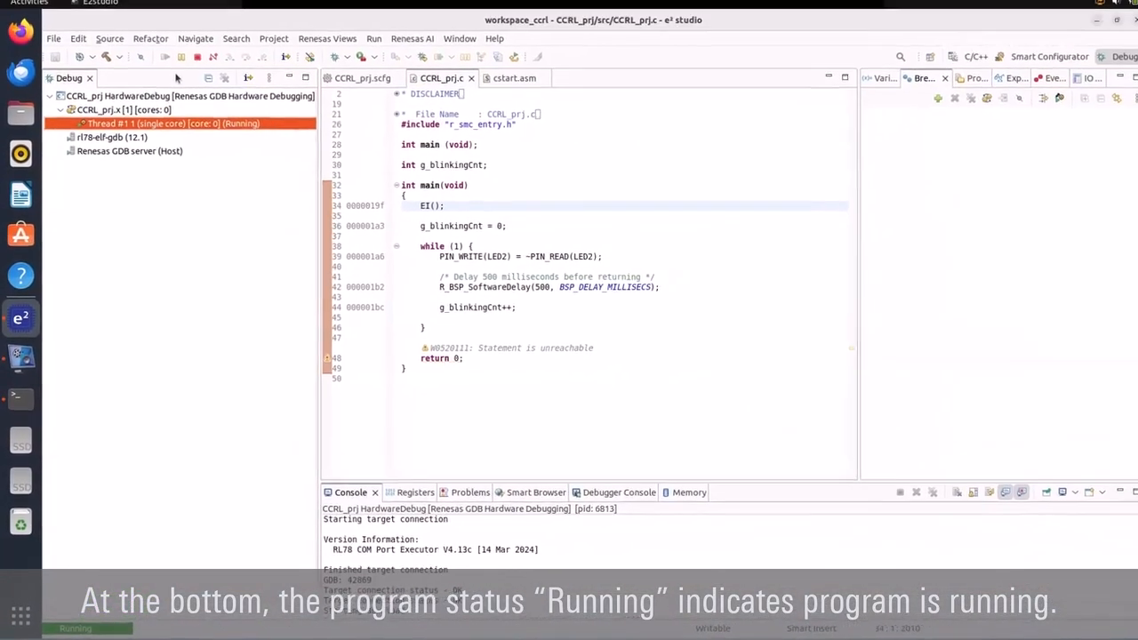
left_click(180, 56)
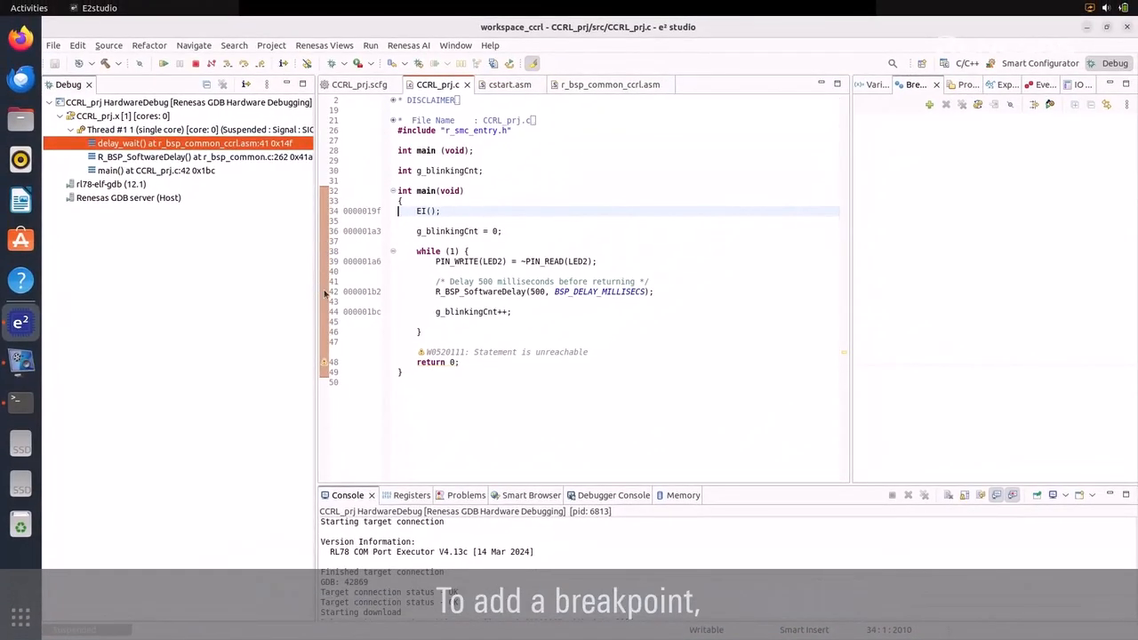
Add a breakpoint at line 42 of CCRL_prj.c, on the R_BSP_SoftwareDelay call, and remove it again.
double_click(325, 294)
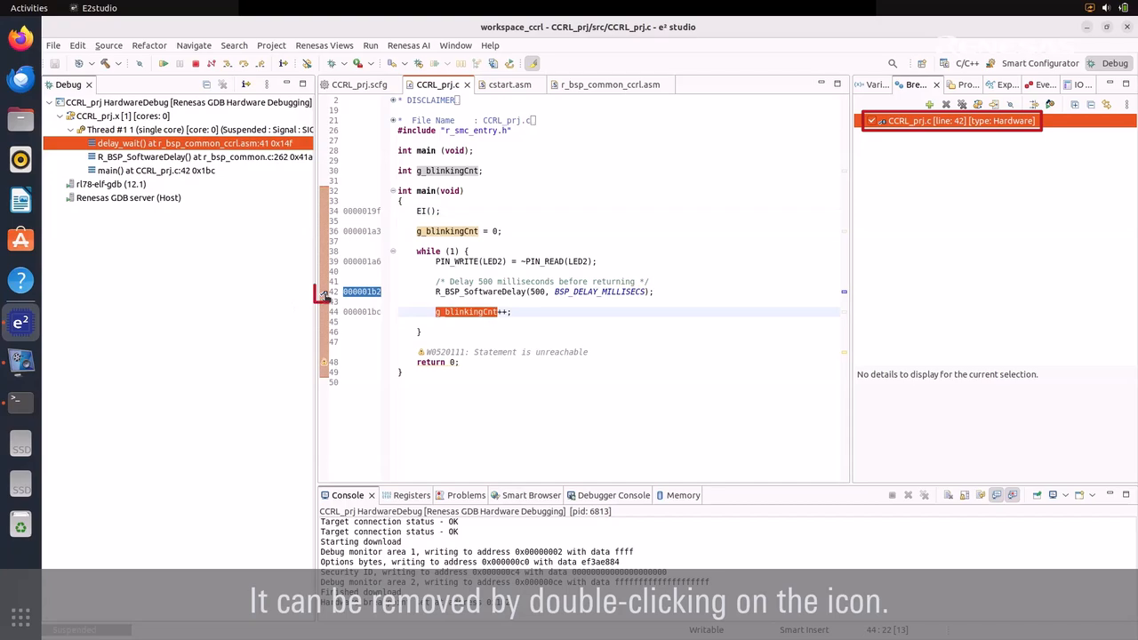
double_click(326, 294)
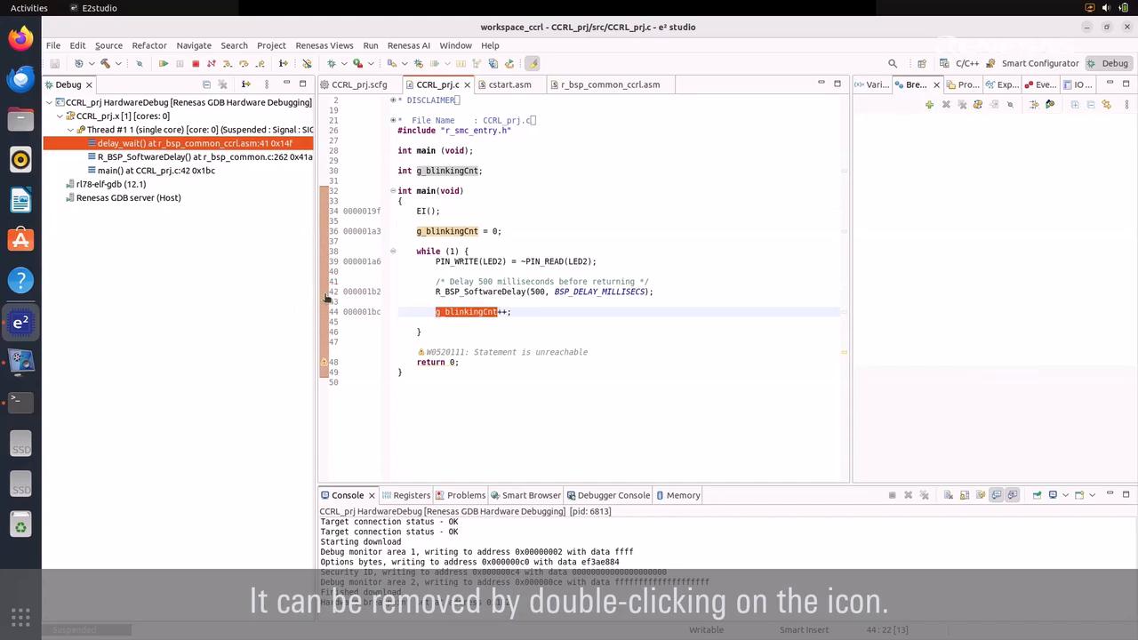
Add the global variable g_blinkingCnt from line 44 of CCRL_prj.c to the Expressions view.
left_click(996, 85)
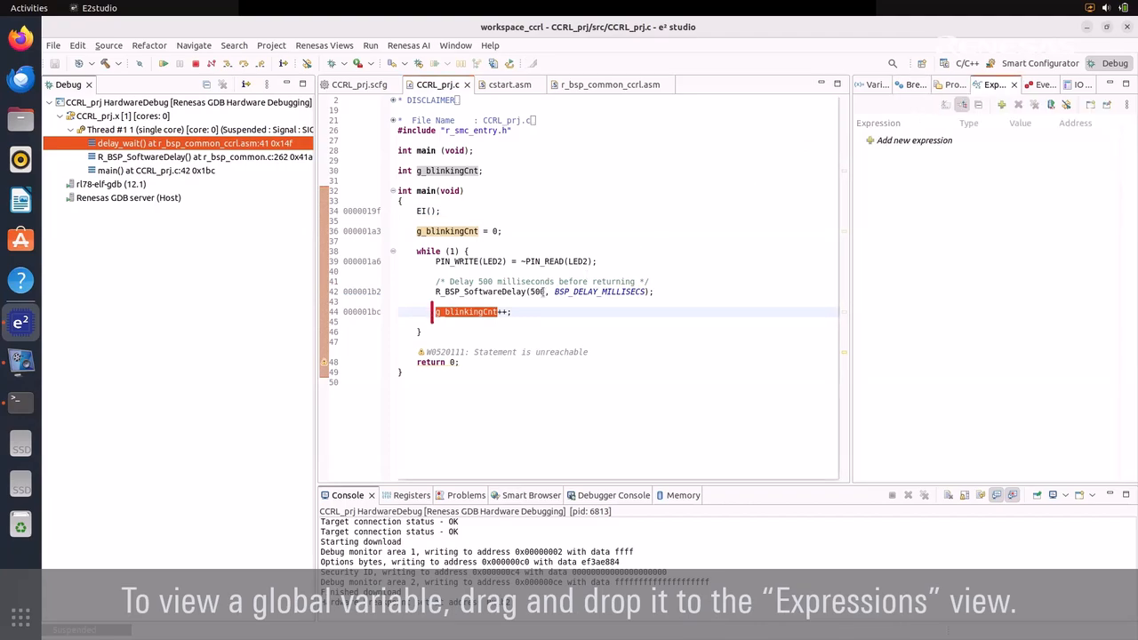
double_click(476, 313)
left_click_drag(476, 313, 930, 251)
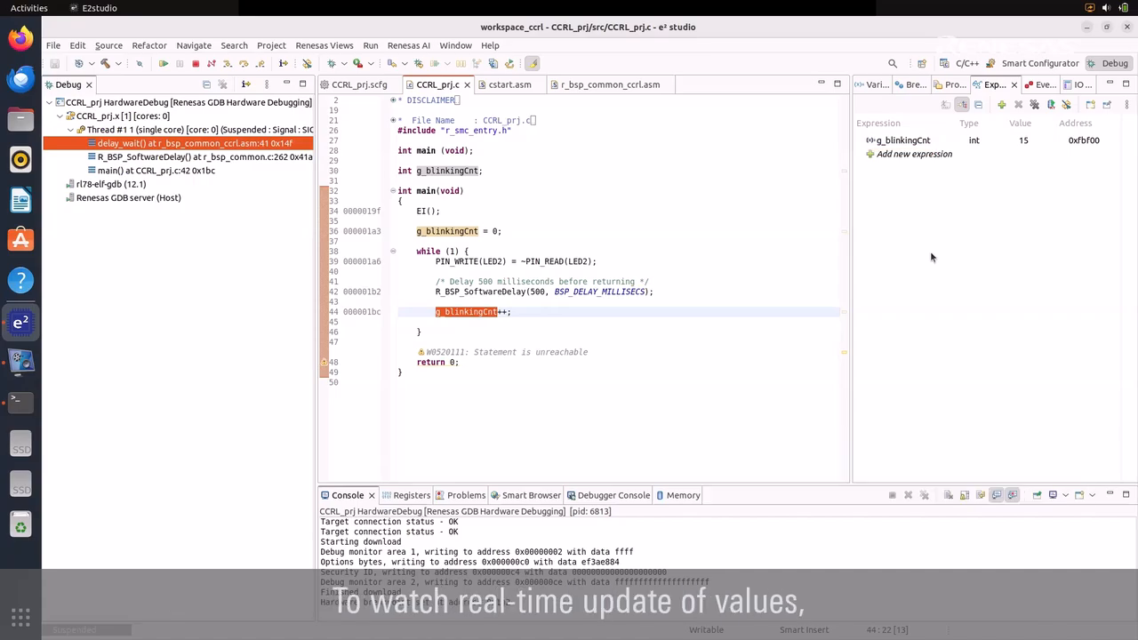
Enable real-time refresh for the g_blinkingCnt expression and resume the program.
right_click(937, 141)
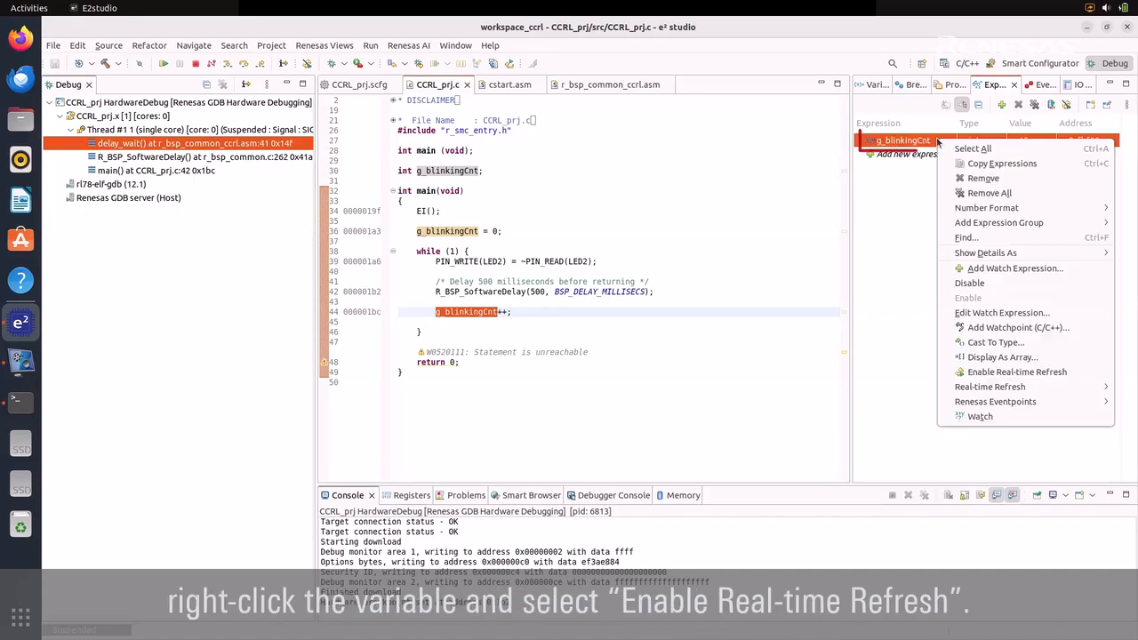
left_click(977, 372)
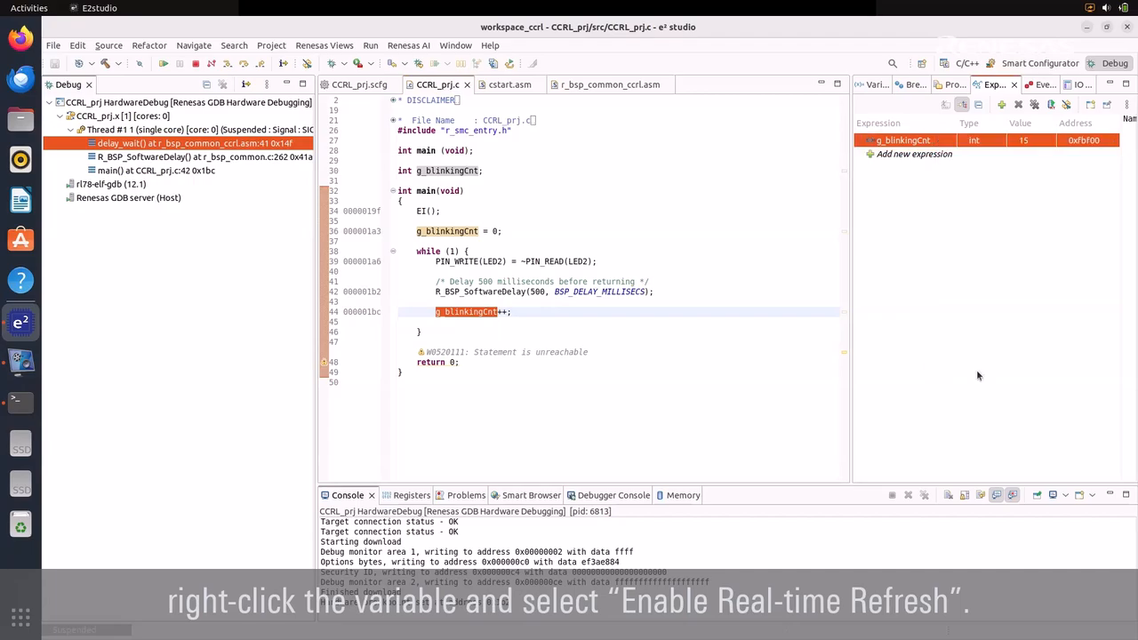
left_click(164, 64)
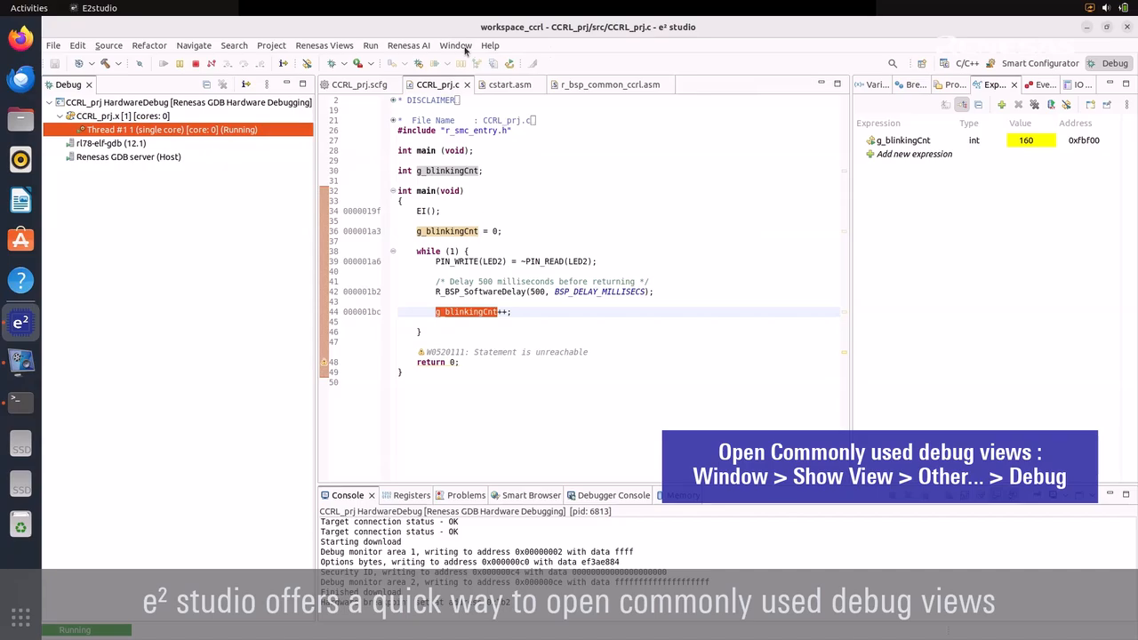
Examine the Debug category in the full list of available views, select Expressions, and cancel without opening a view.
left_click(455, 45)
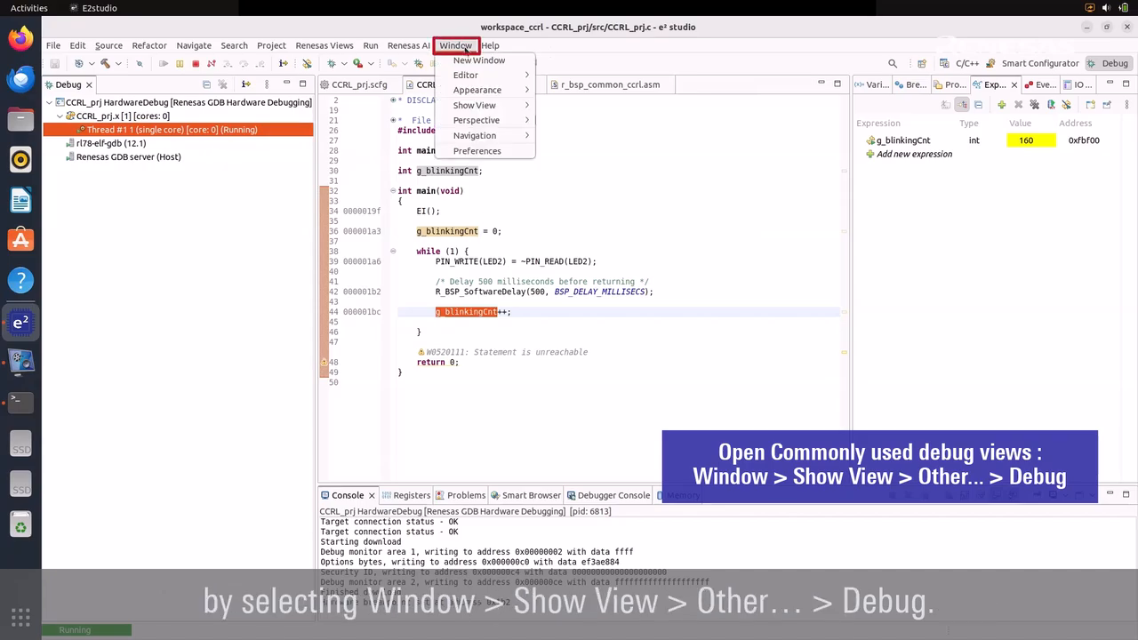
mouse_move(507, 106)
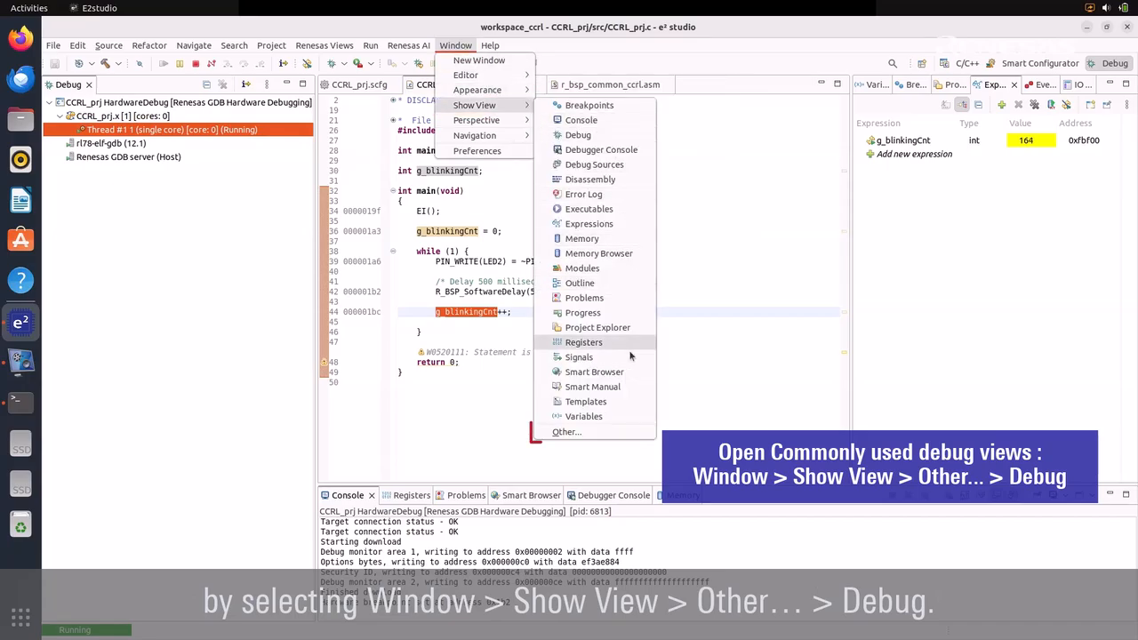
left_click(630, 437)
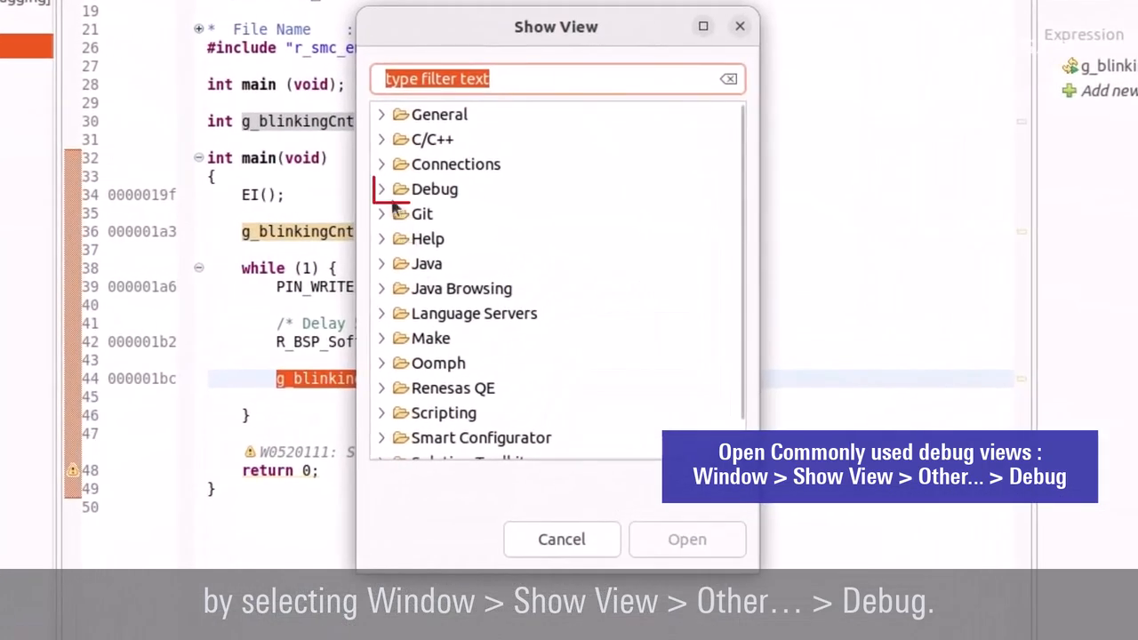
left_click(494, 209)
left_click(556, 389)
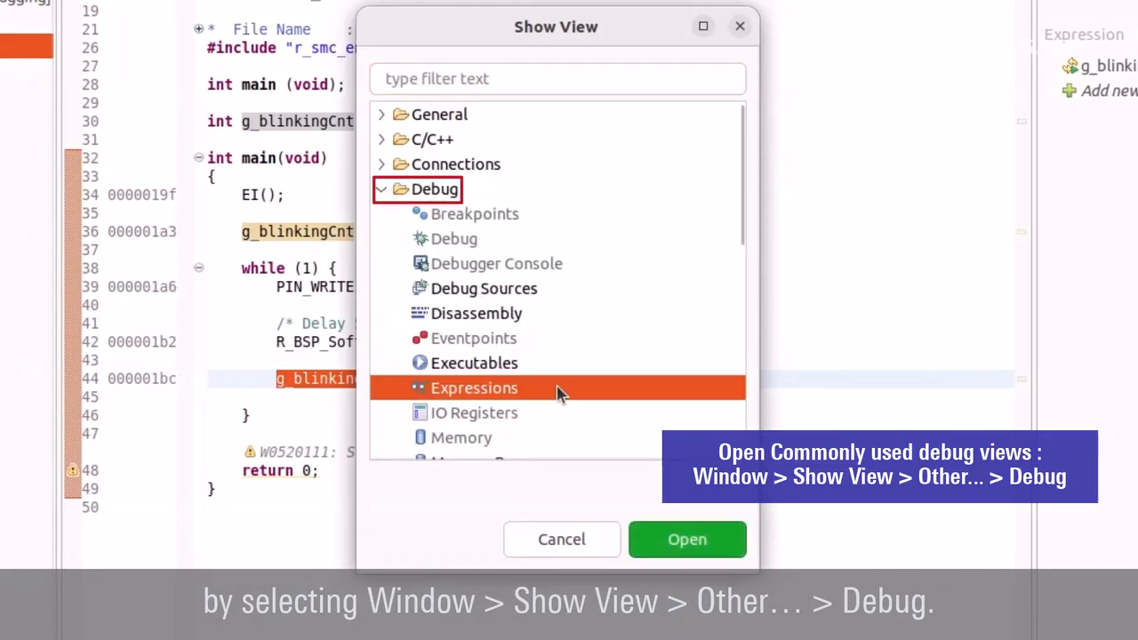
left_click(528, 538)
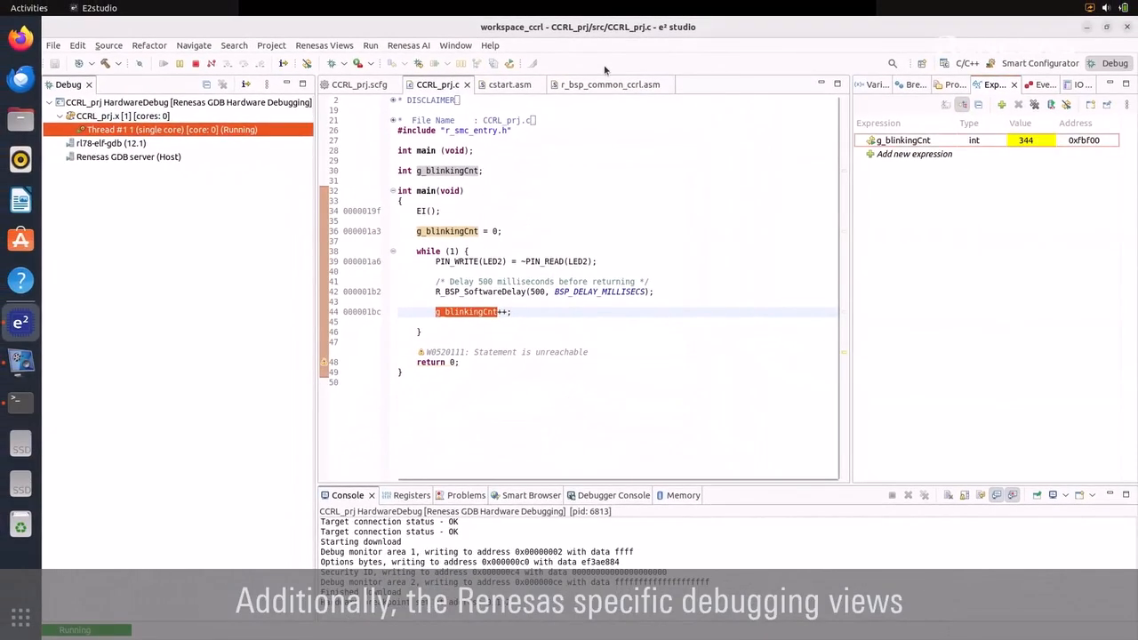
Check the Renesas-specific debug views on offer and terminate the running CCRL_prj debug session.
left_click(325, 45)
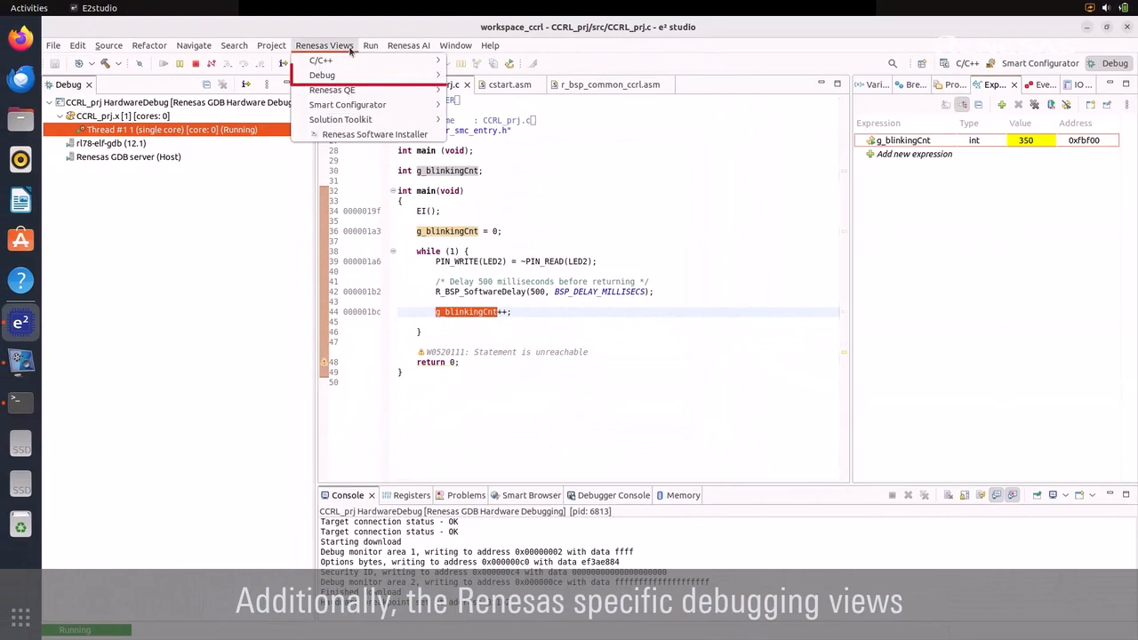
mouse_move(415, 78)
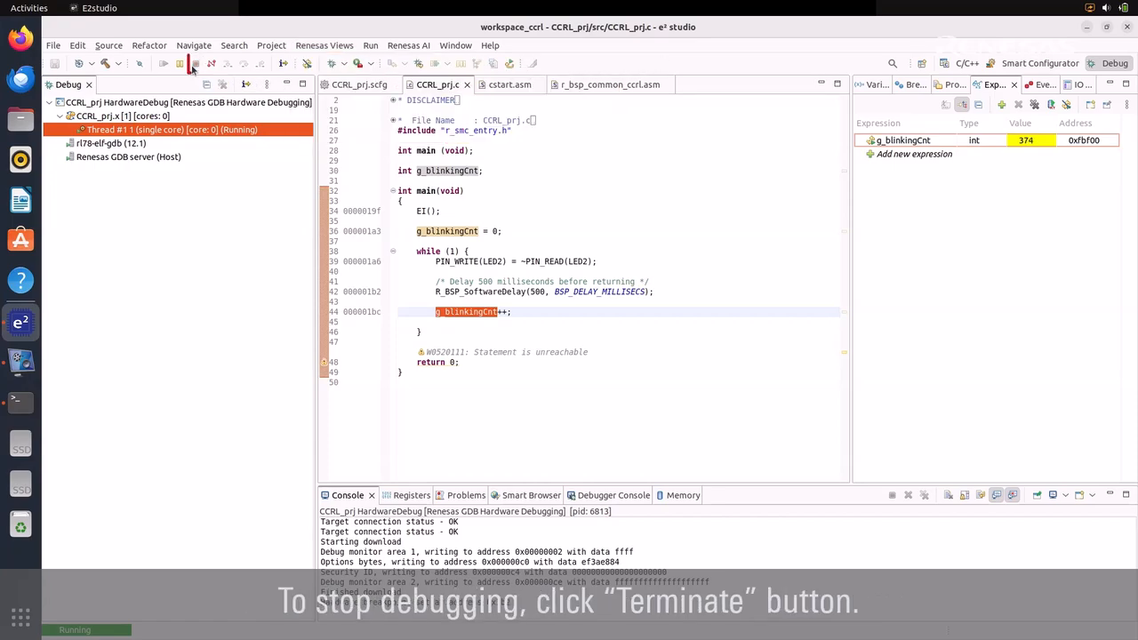
left_click(196, 64)
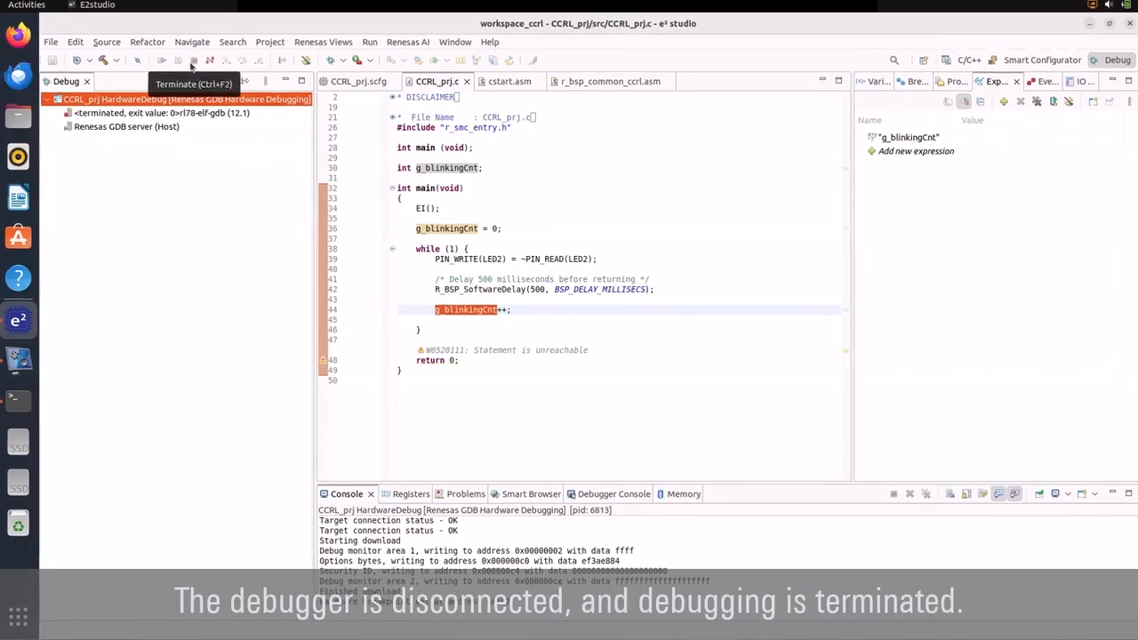